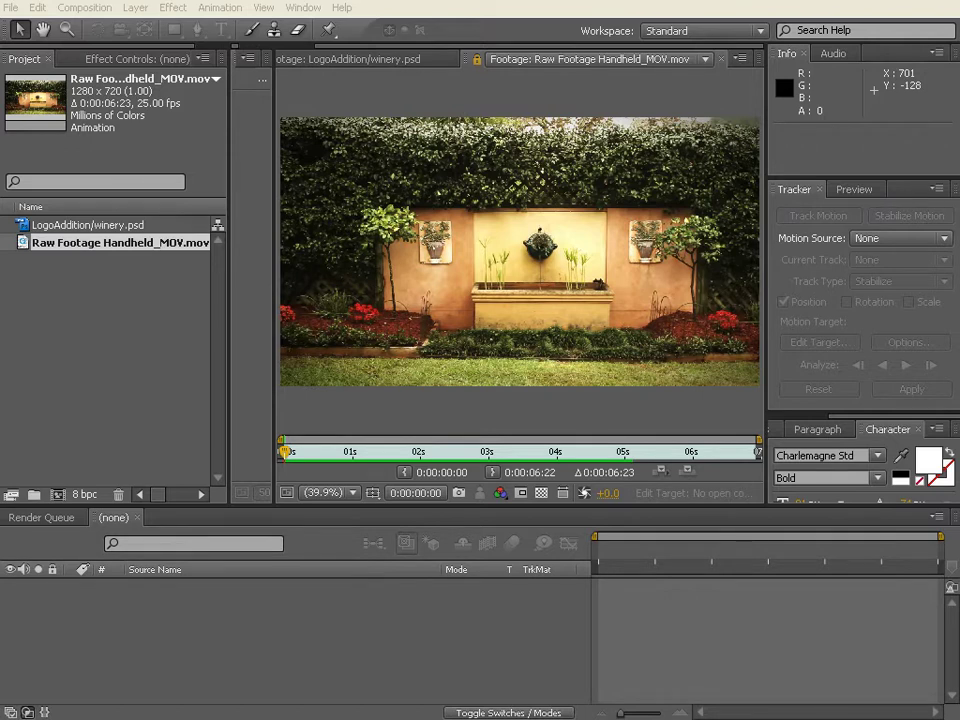
{"action": "mouse_move", "coordinate": [283, 452]}
{"action": "left_mouse_down"}
{"action": "mouse_move", "coordinate": [292, 456]}
{"action": "mouse_move", "coordinate": [279, 452]}
{"action": "left_mouse_up"}
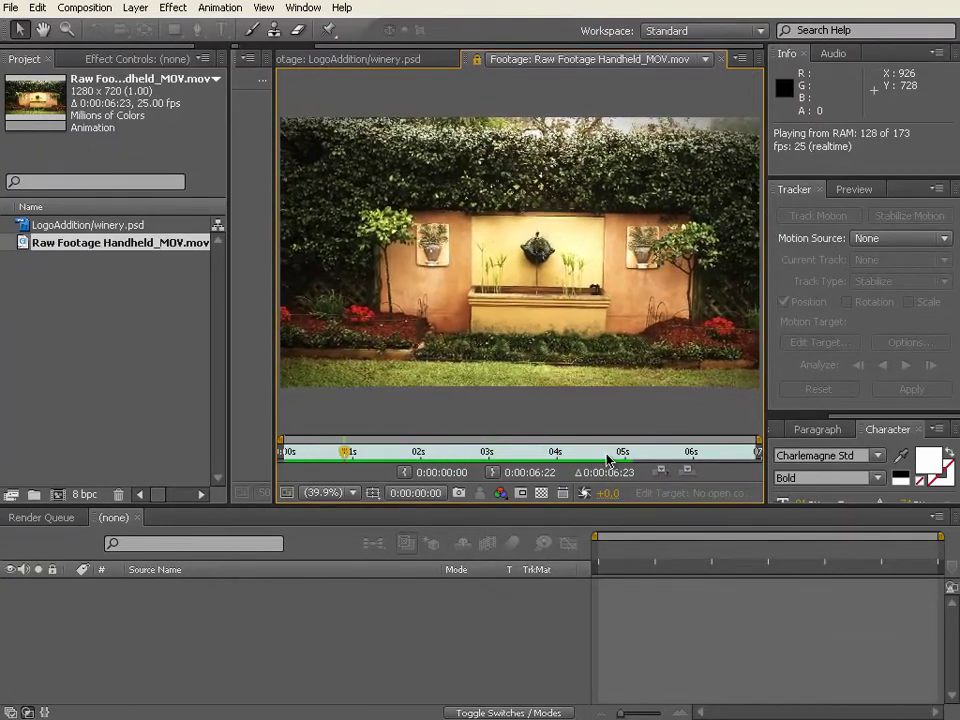
{"action": "left_click_drag", "start_coordinate": [598, 459], "coordinate": [284, 460]}
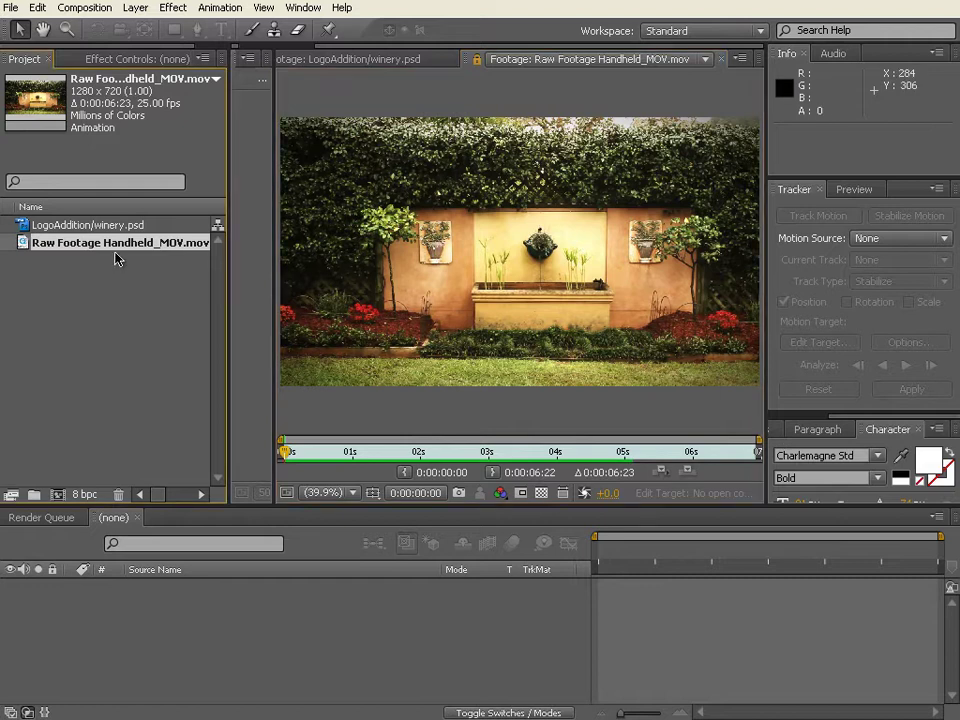
{"action": "left_click_drag", "start_coordinate": [99, 249], "coordinate": [58, 500]}
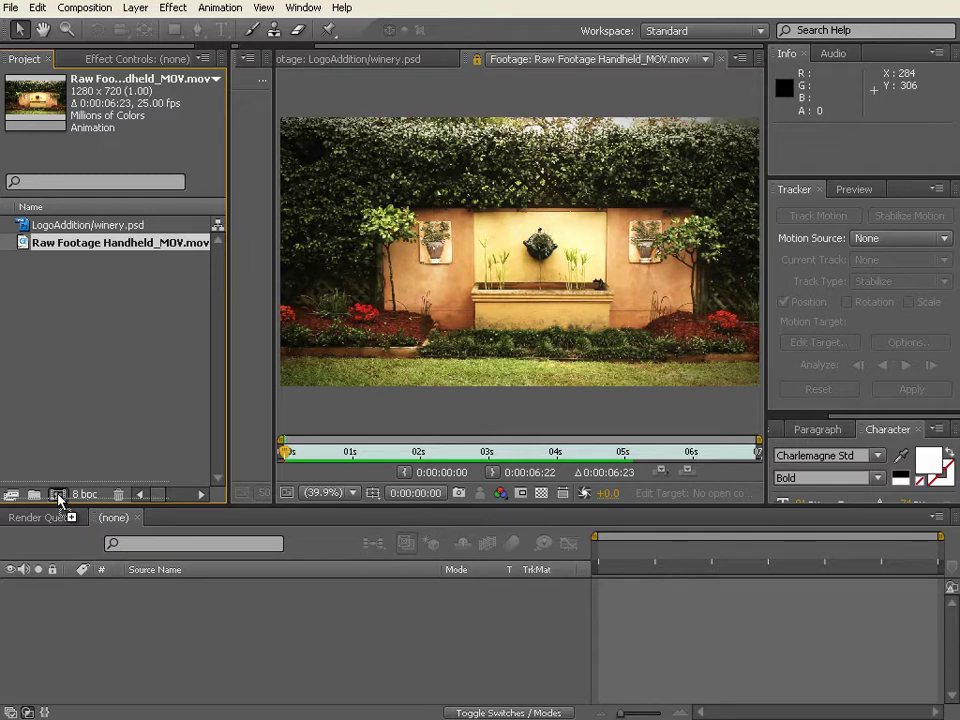
- Create the Raw Footage Handheld_MOV composition from the handheld clip and scrub to frame 22
{"action": "left_click_drag", "start_coordinate": [58, 500], "coordinate": [58, 497]}
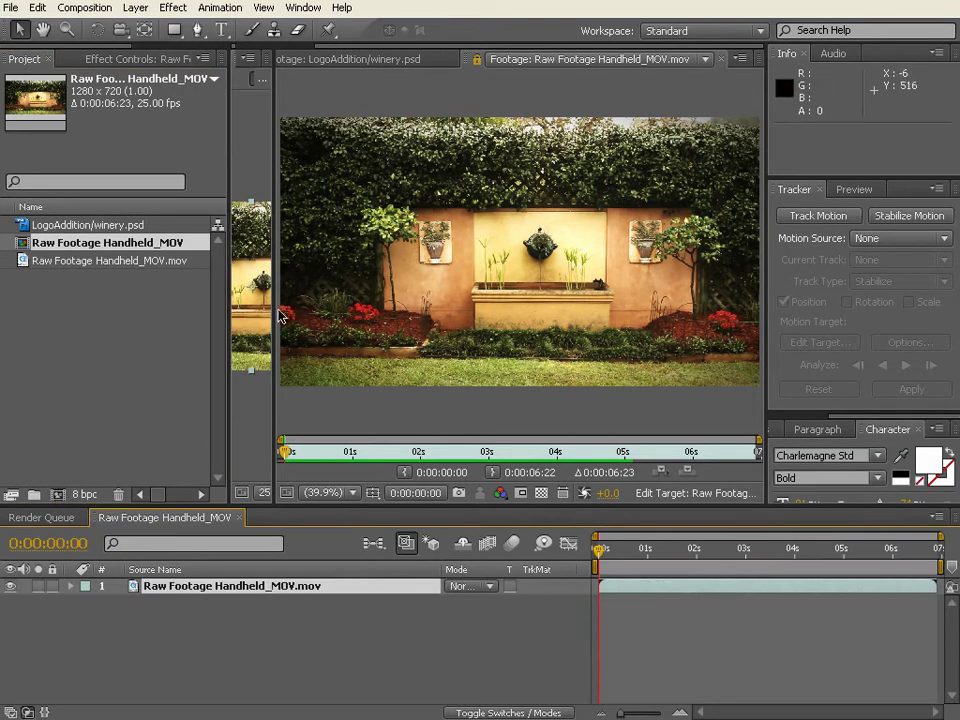
{"action": "key", "text": "period"}
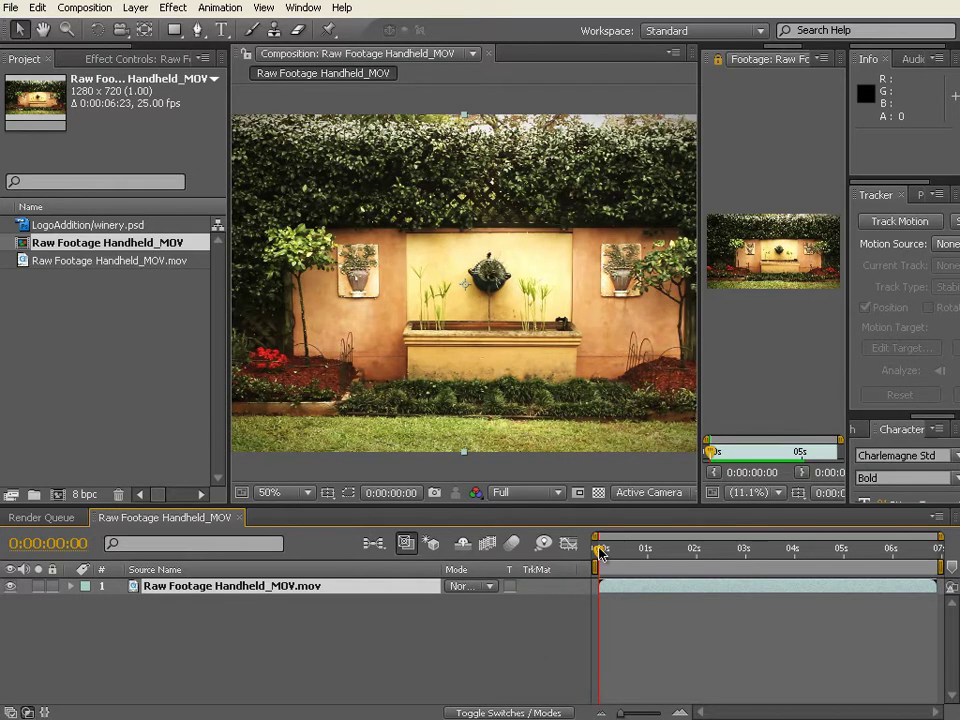
{"action": "mouse_move", "coordinate": [600, 550]}
{"action": "left_mouse_down"}
{"action": "mouse_move", "coordinate": [904, 555]}
{"action": "mouse_move", "coordinate": [598, 556]}
{"action": "left_mouse_up"}
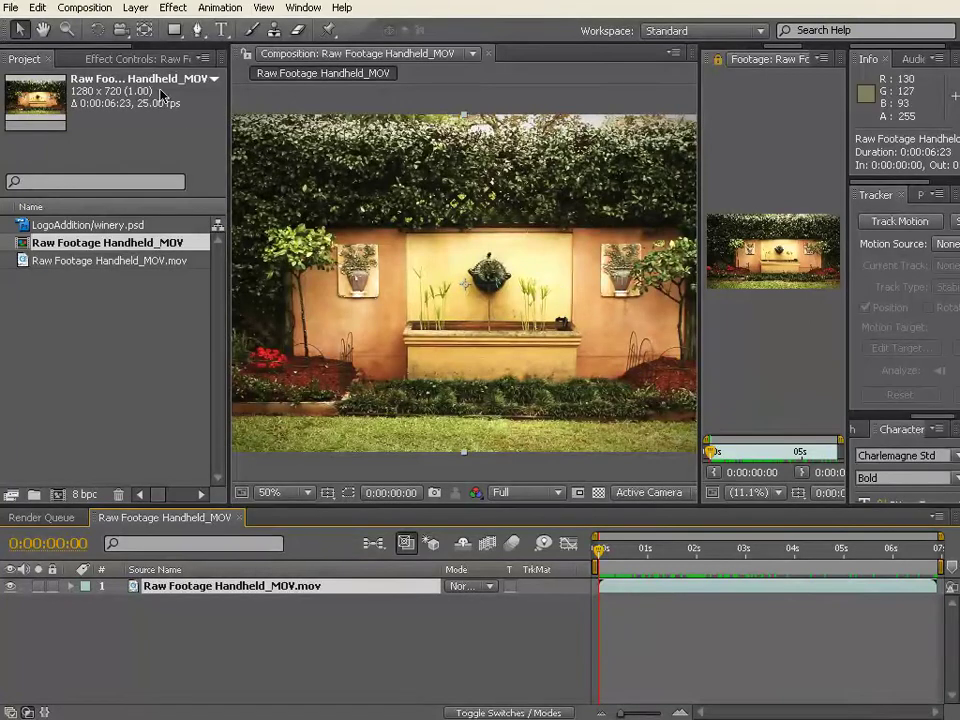
- Toggle between layer and source names, then select the footage layer
{"action": "left_click", "coordinate": [167, 638]}
{"action": "left_click", "coordinate": [183, 572]}
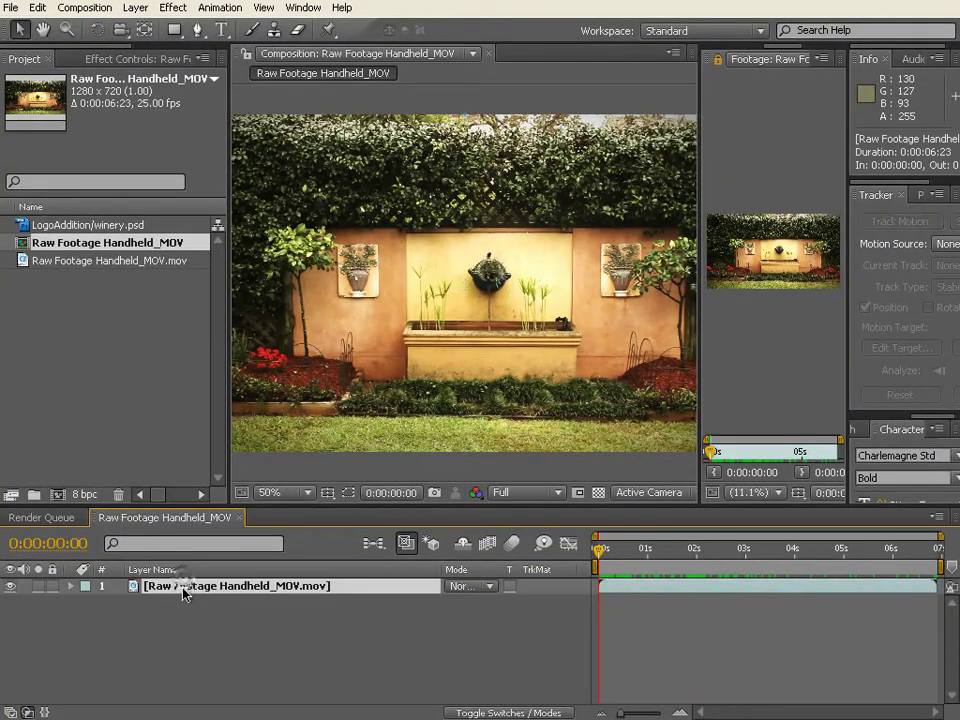
{"action": "left_click", "coordinate": [185, 572]}
{"action": "left_click", "coordinate": [190, 586]}
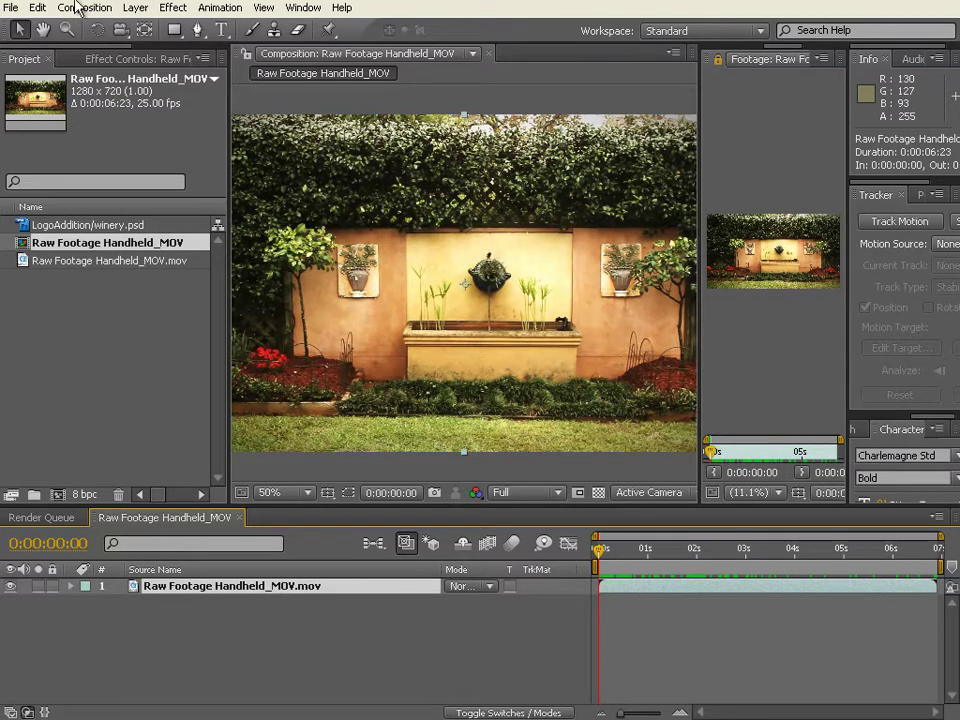
- Pre-compose the footage layer as 'Raw Footage Handheld_MOV.mov Comp', leaving all attributes
{"action": "left_click", "coordinate": [135, 8]}
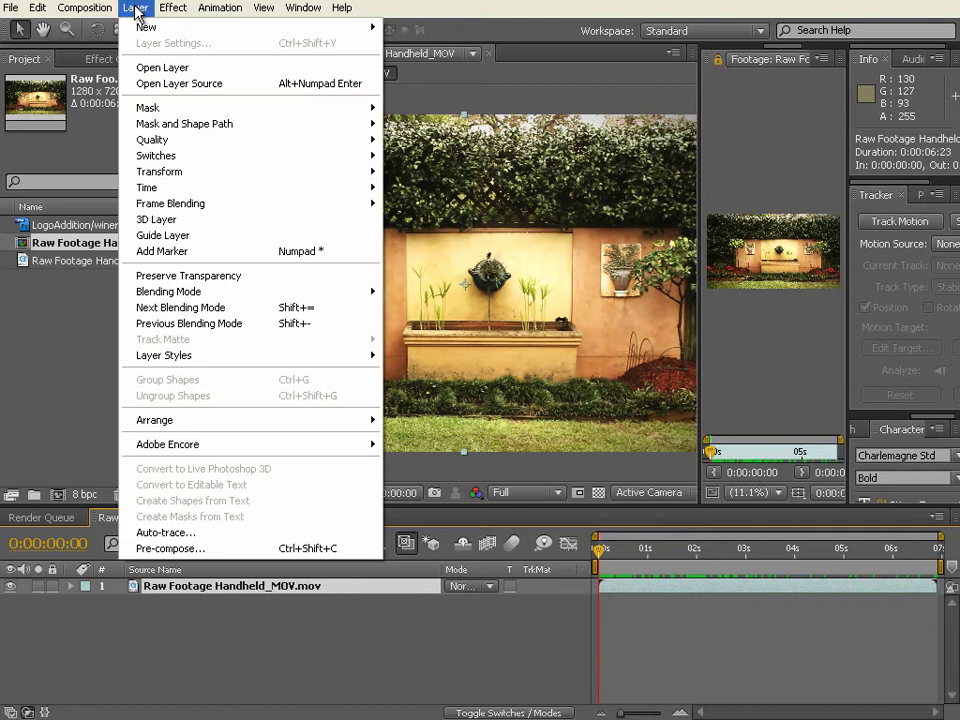
{"action": "left_click", "coordinate": [170, 549]}
{"action": "left_click_drag", "start_coordinate": [303, 250], "coordinate": [645, 207]}
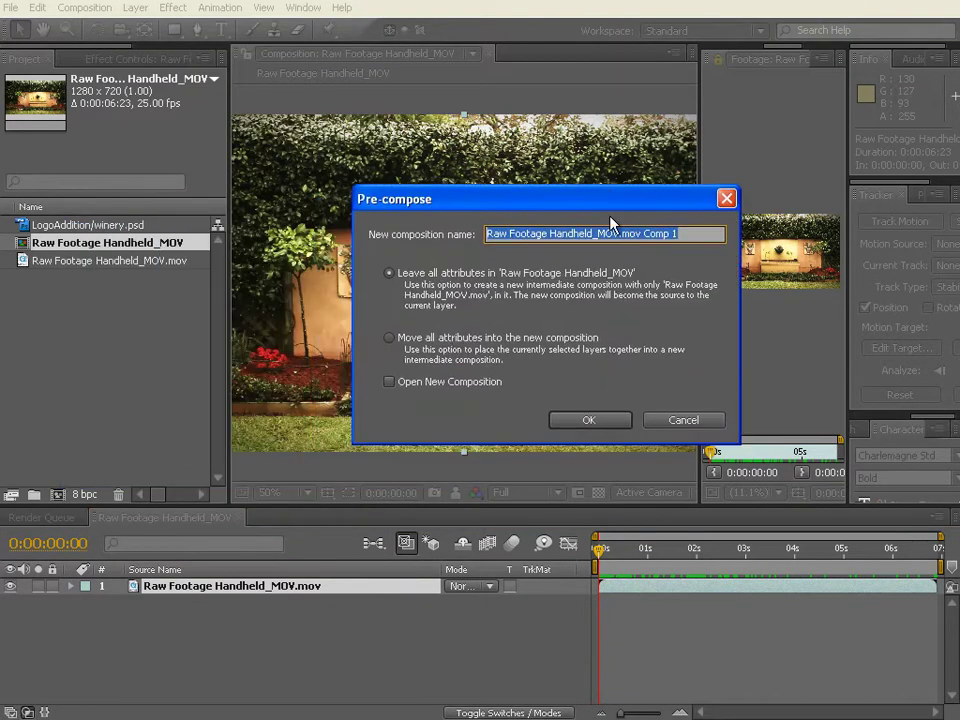
{"action": "left_click", "coordinate": [692, 233]}
{"action": "key", "text": "BackSpace"}
{"action": "key", "text": "BackSpace"}
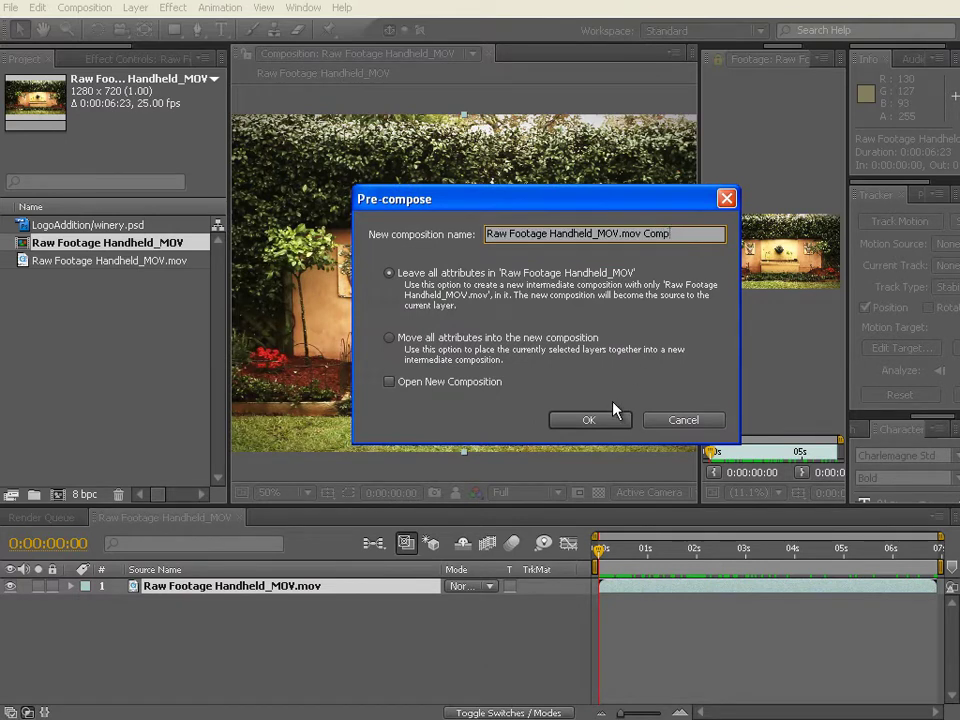
{"action": "left_click", "coordinate": [593, 421]}
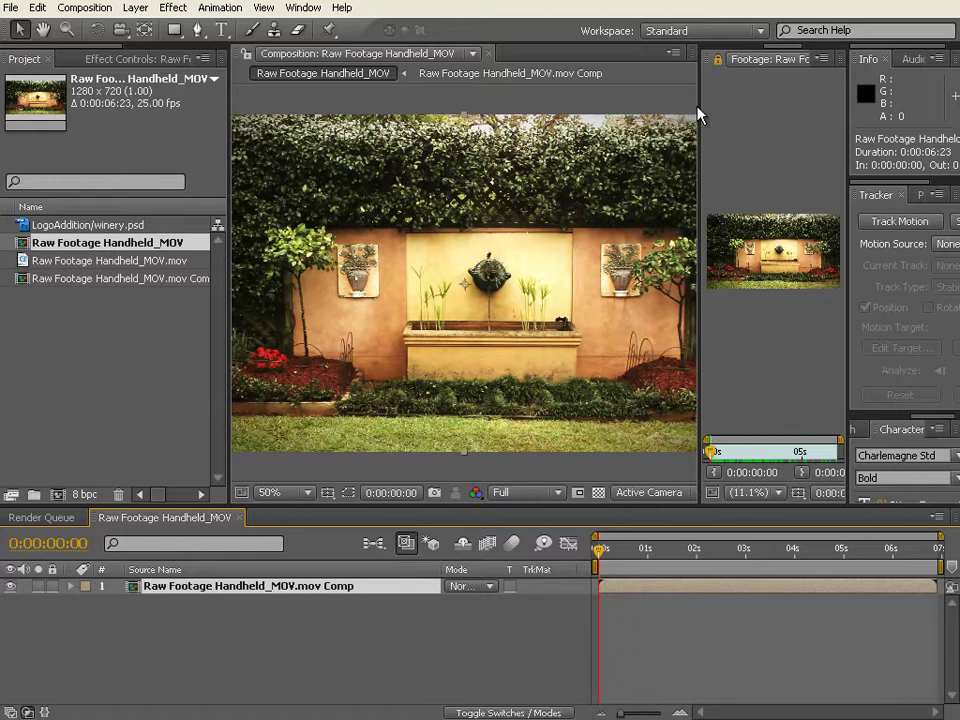
- Close the raw footage and winery.psd footage viewers
{"action": "left_click_drag", "start_coordinate": [700, 111], "coordinate": [415, 100]}
{"action": "left_click", "coordinate": [807, 62]}
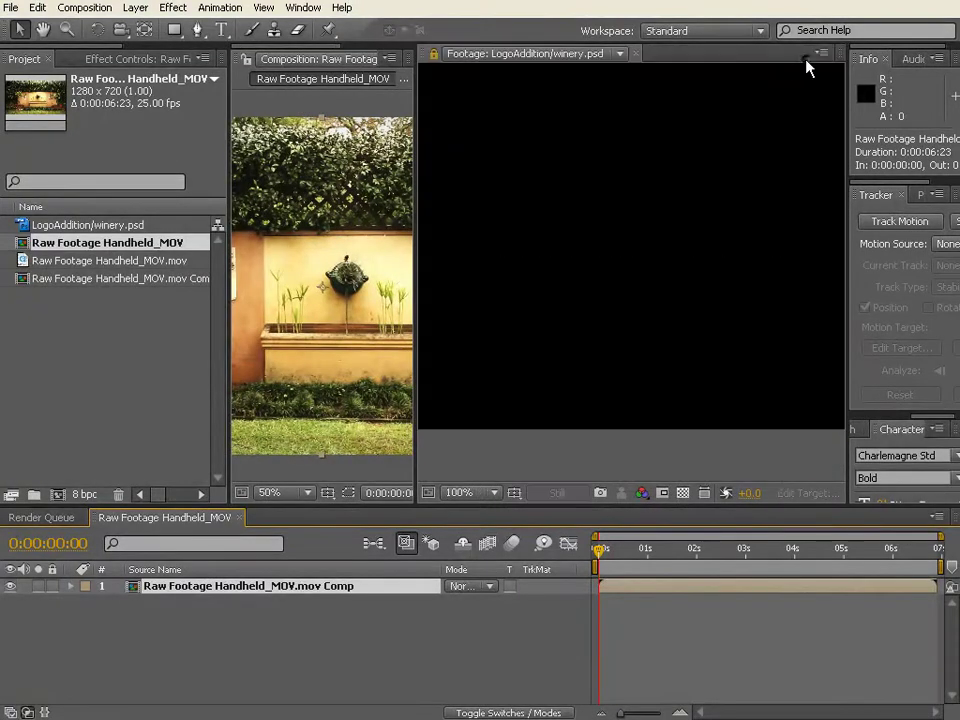
{"action": "left_click", "coordinate": [636, 57]}
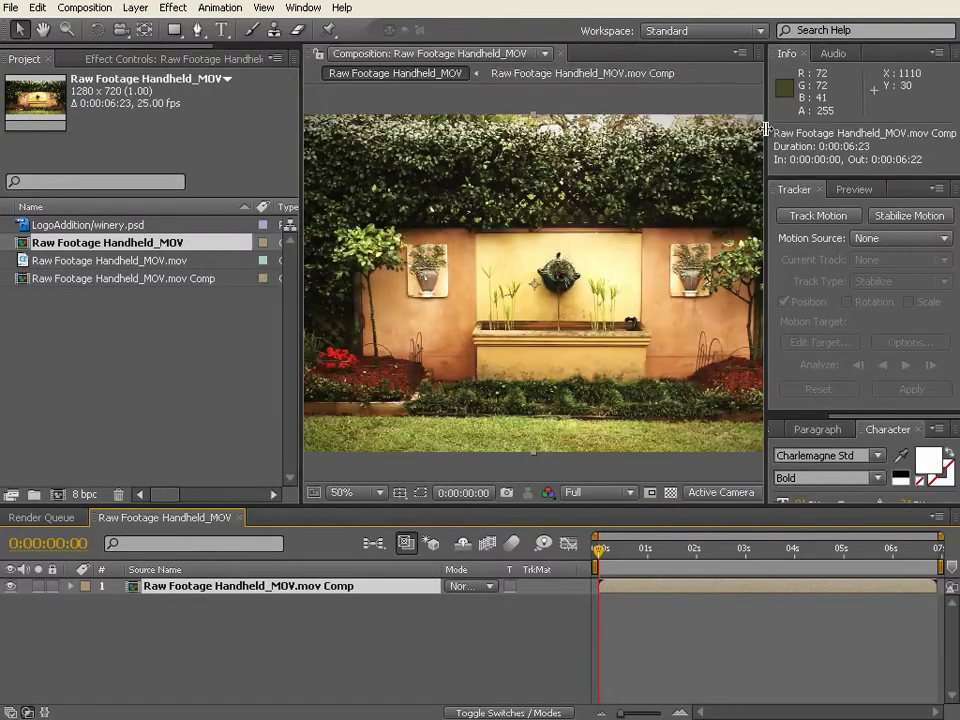
- Add a Stabilize Motion tracker to the nested comp layer and enlarge its Layer view
{"action": "left_click_drag", "start_coordinate": [767, 137], "coordinate": [604, 140]}
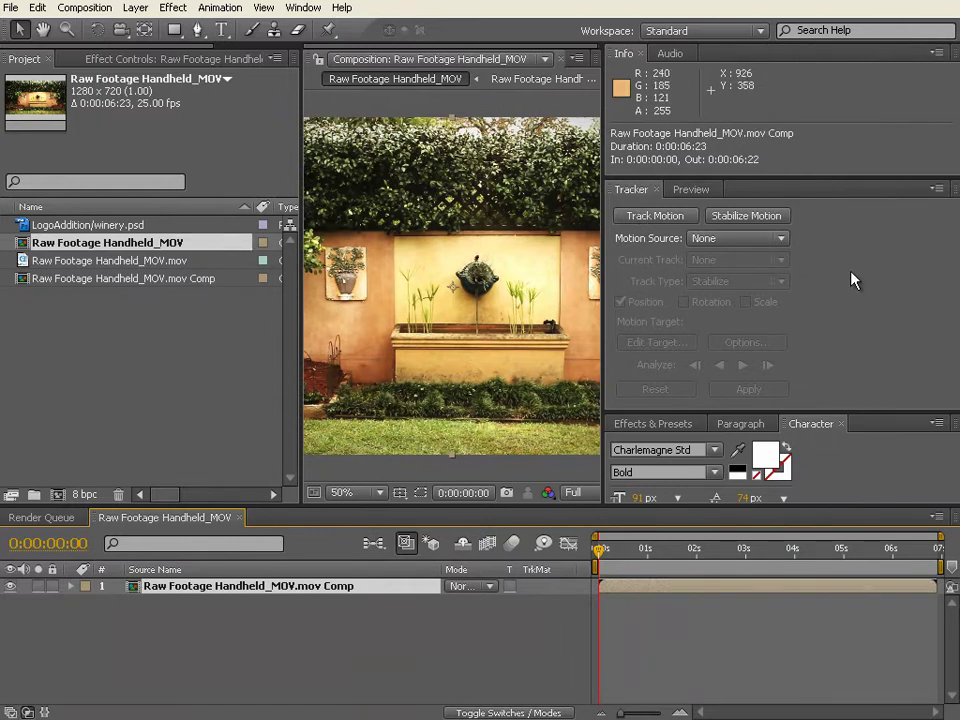
{"action": "left_click", "coordinate": [750, 217]}
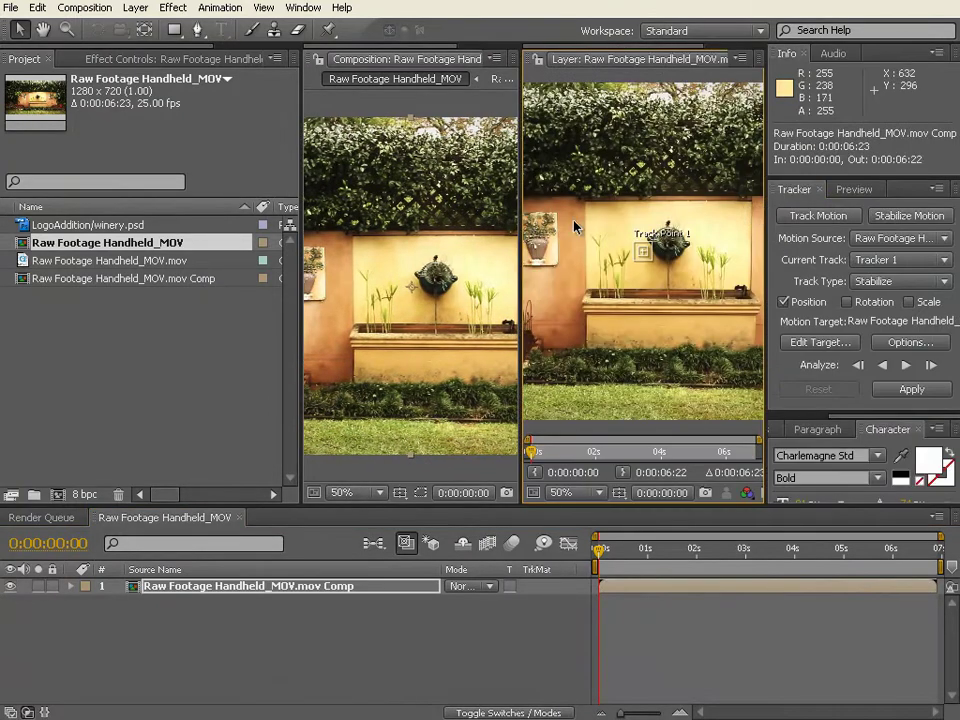
{"action": "left_click_drag", "start_coordinate": [521, 214], "coordinate": [92, 199]}
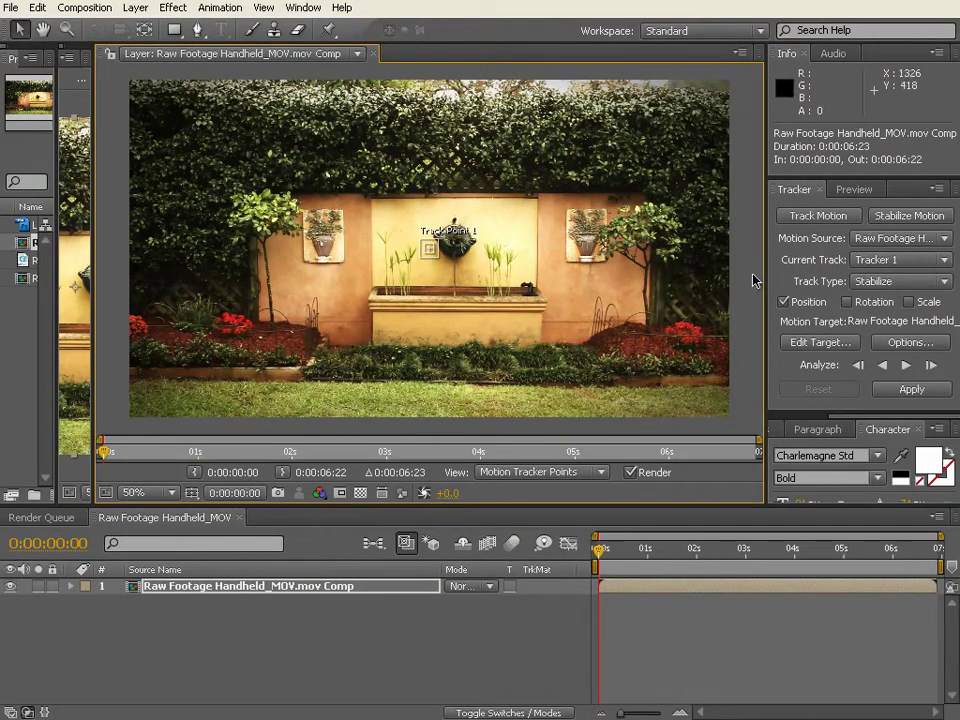
- Keep the nested comp as motion source and enable rotation tracking, adding Track Point 2
{"action": "left_click_drag", "start_coordinate": [765, 257], "coordinate": [664, 258]}
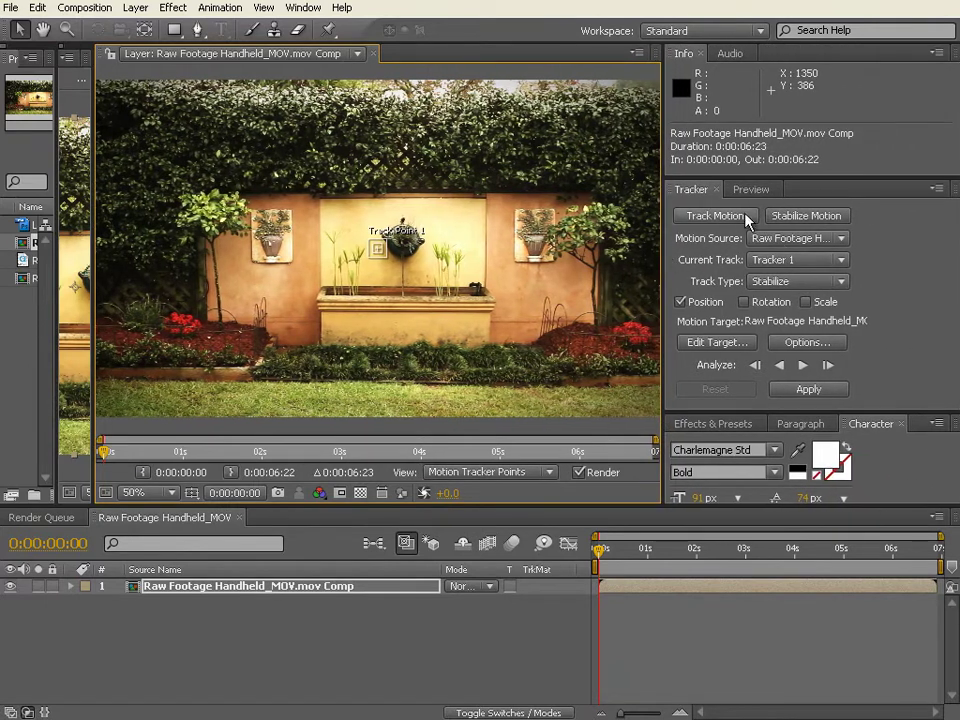
{"action": "left_click", "coordinate": [845, 239]}
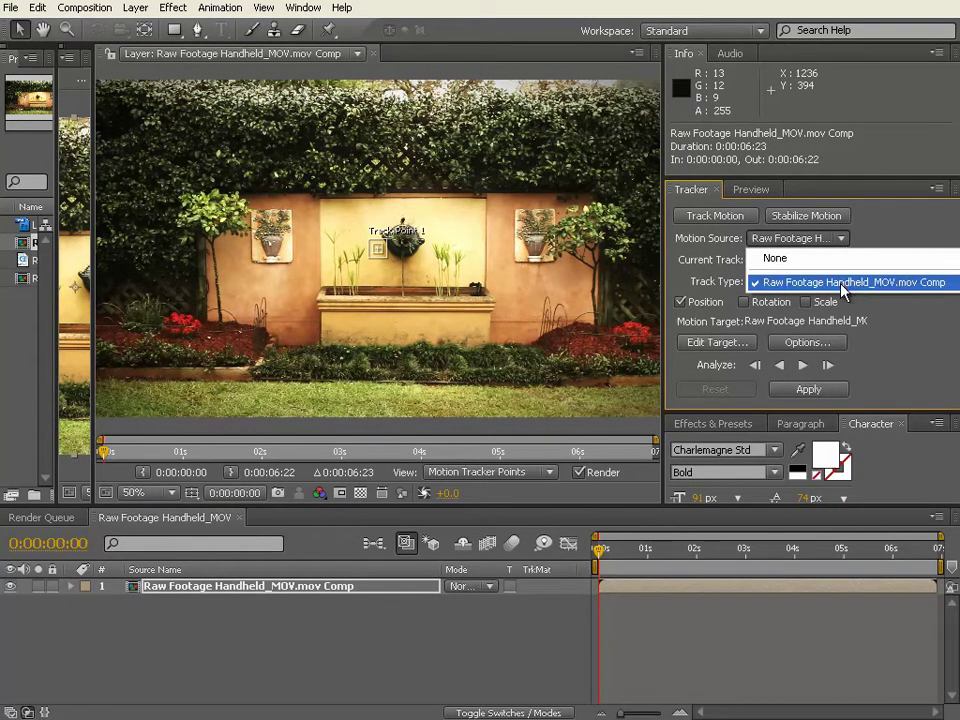
{"action": "left_click", "coordinate": [843, 283]}
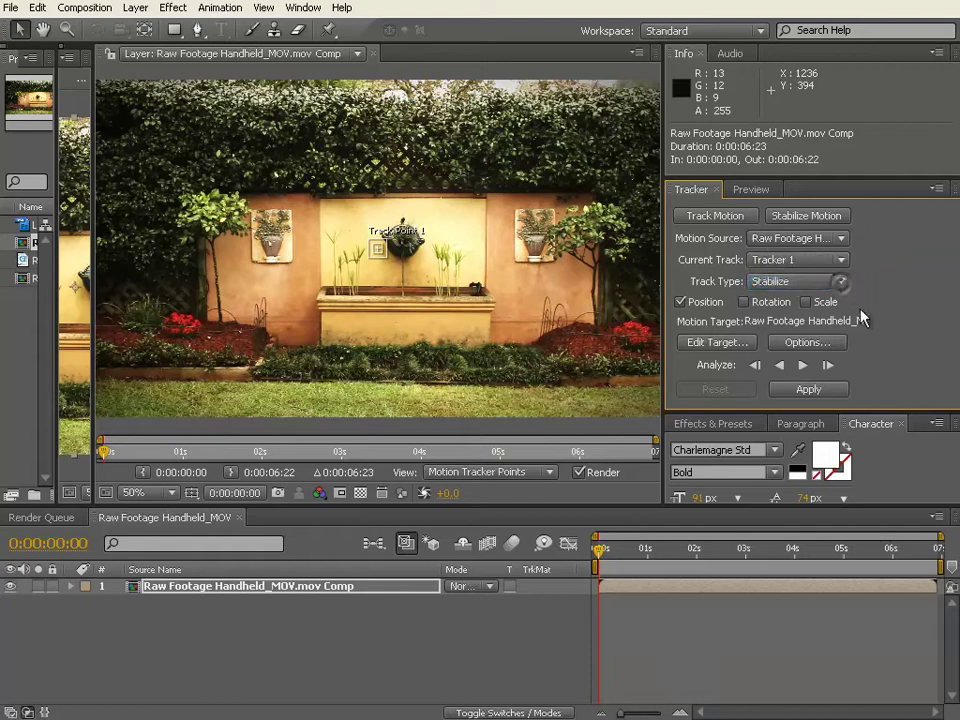
{"action": "left_click", "coordinate": [745, 303]}
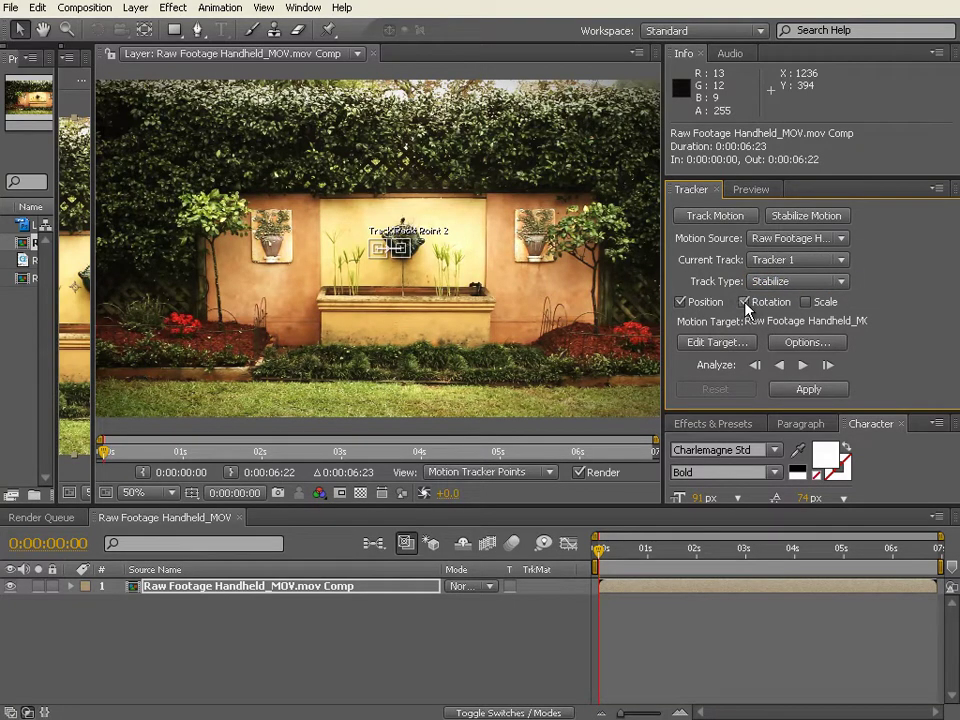
- Move Track Point 1 onto the planter's lower wall
{"action": "scroll", "coordinate": [390, 260], "scroll_direction": "up", "scroll_amount": 2}
{"action": "left_click_drag", "start_coordinate": [402, 351], "coordinate": [575, 110]}
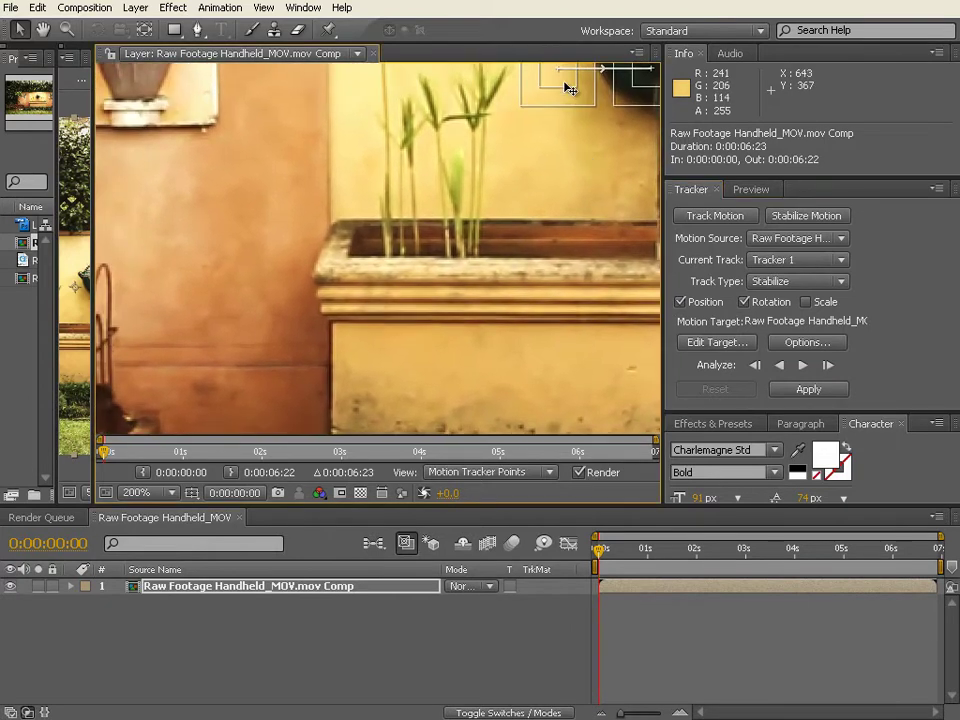
{"action": "left_click_drag", "start_coordinate": [565, 88], "coordinate": [366, 422]}
{"action": "left_click_drag", "start_coordinate": [514, 386], "coordinate": [494, 364]}
{"action": "key", "text": "comma"}
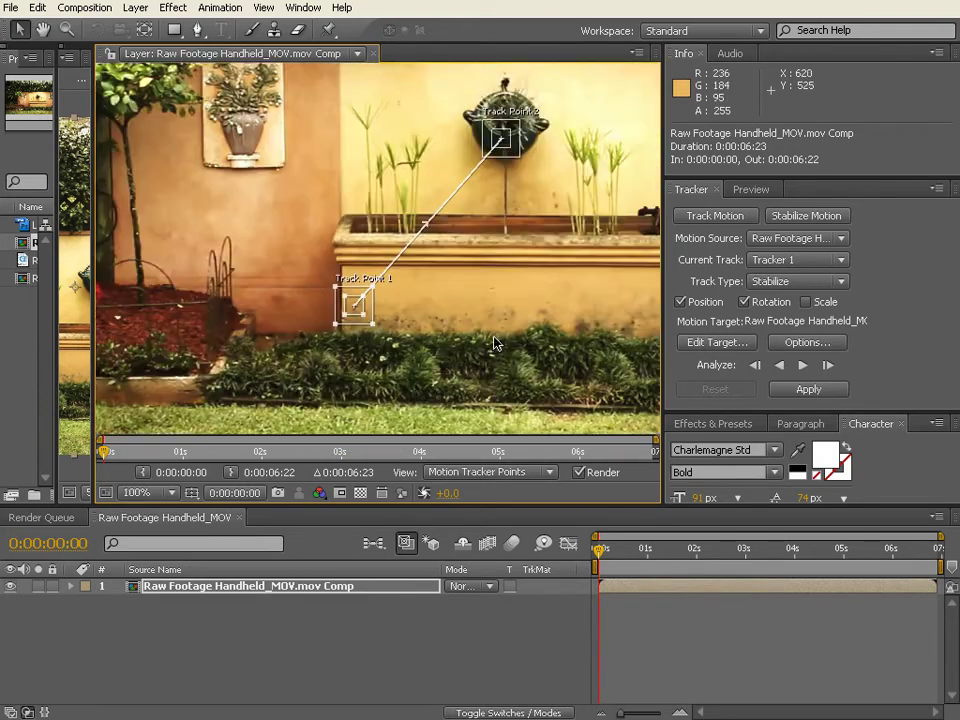
{"action": "scroll", "coordinate": [493, 343], "scroll_direction": "up", "scroll_amount": 1}
{"action": "scroll", "coordinate": [499, 339], "scroll_direction": "down", "scroll_amount": 1}
{"action": "key", "text": "period"}
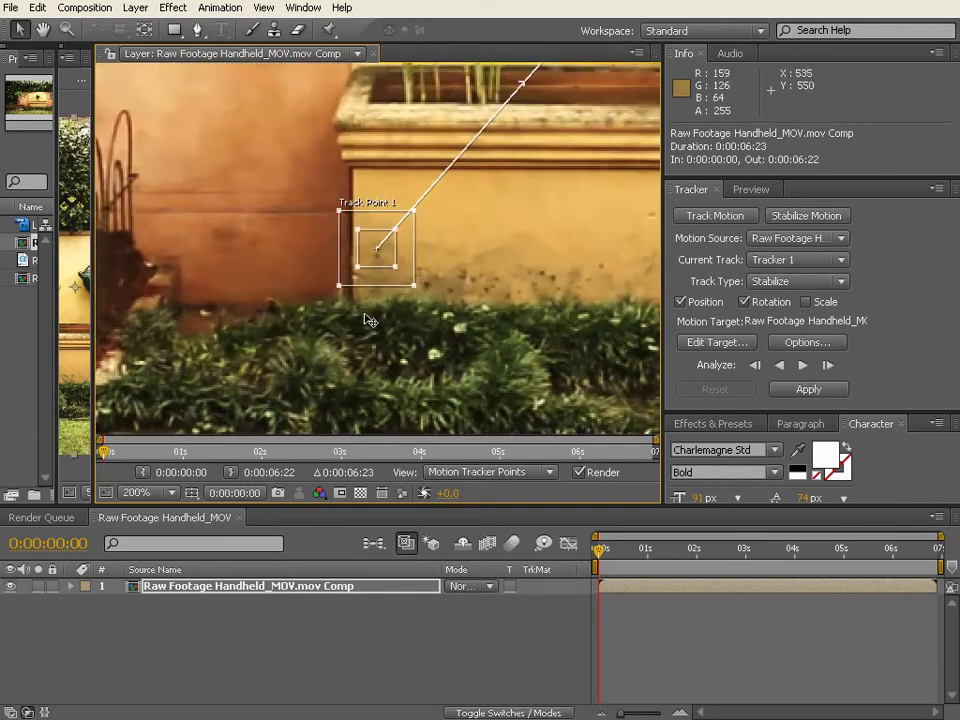
{"action": "key", "text": "comma"}
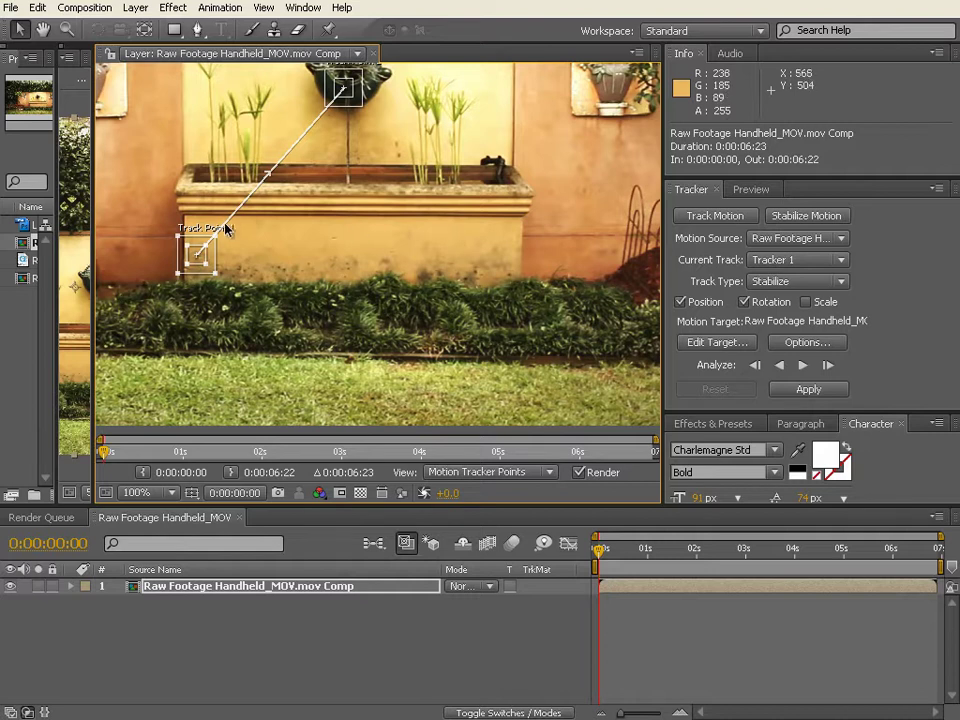
- Zoom in and set Track Point 1 on the dark mark with a tightened feature box
{"action": "key", "text": "period"}
{"action": "key", "text": "period"}
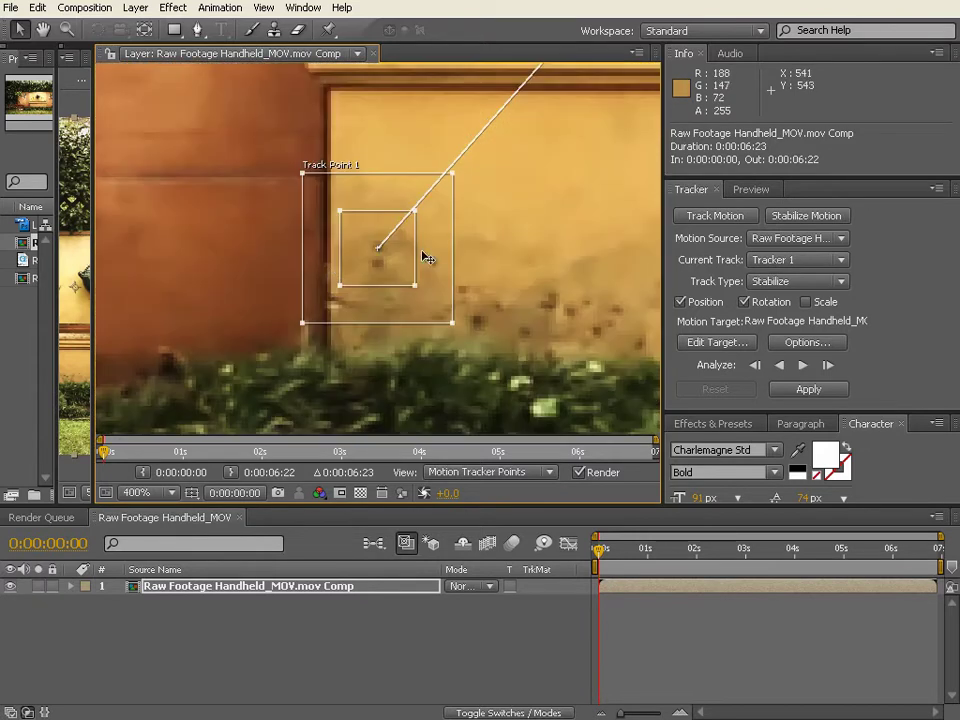
{"action": "mouse_move", "coordinate": [415, 215]}
{"action": "left_mouse_down"}
{"action": "mouse_move", "coordinate": [407, 223]}
{"action": "mouse_move", "coordinate": [411, 215]}
{"action": "left_mouse_up"}
{"action": "left_click_drag", "start_coordinate": [398, 260], "coordinate": [401, 277]}
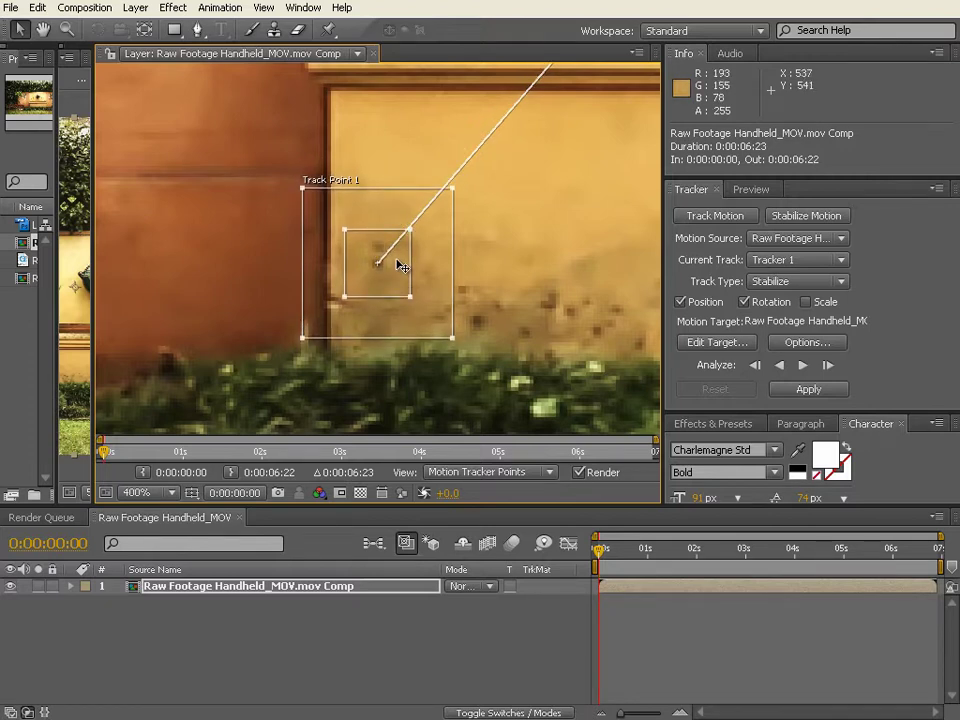
{"action": "left_click_drag", "start_coordinate": [412, 232], "coordinate": [400, 248]}
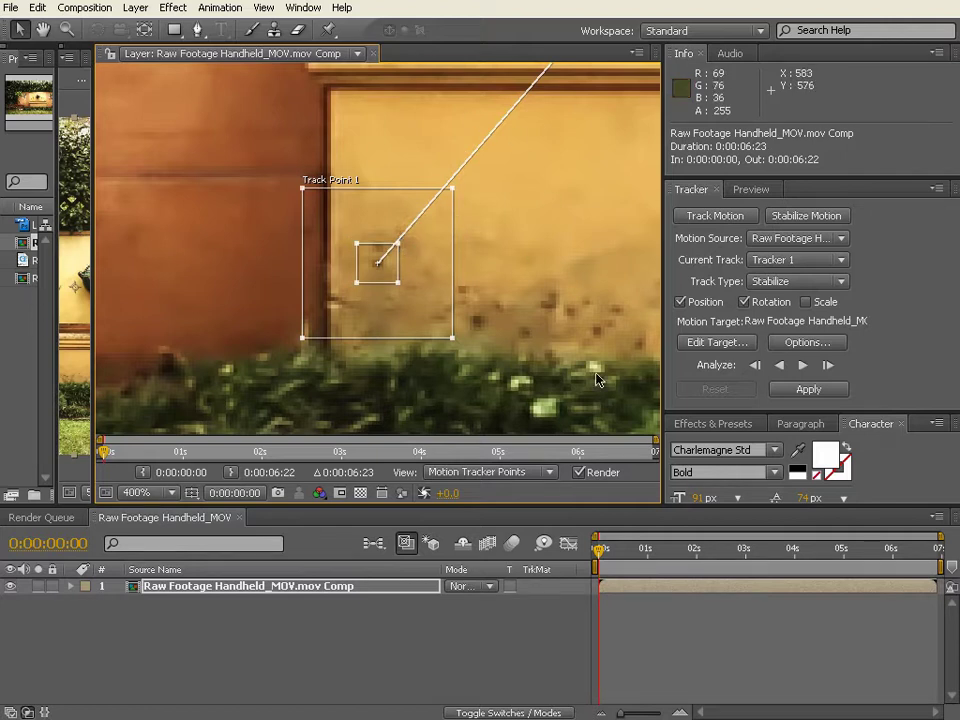
- Place Track Point 2 on another wall mark, shrink its feature box, and view both points
{"action": "scroll", "coordinate": [618, 202], "scroll_direction": "down", "scroll_amount": 1}
{"action": "left_click_drag", "start_coordinate": [621, 204], "coordinate": [424, 293]}
{"action": "scroll", "coordinate": [424, 293], "scroll_direction": "down", "scroll_amount": 1}
{"action": "left_click_drag", "start_coordinate": [533, 243], "coordinate": [359, 196]}
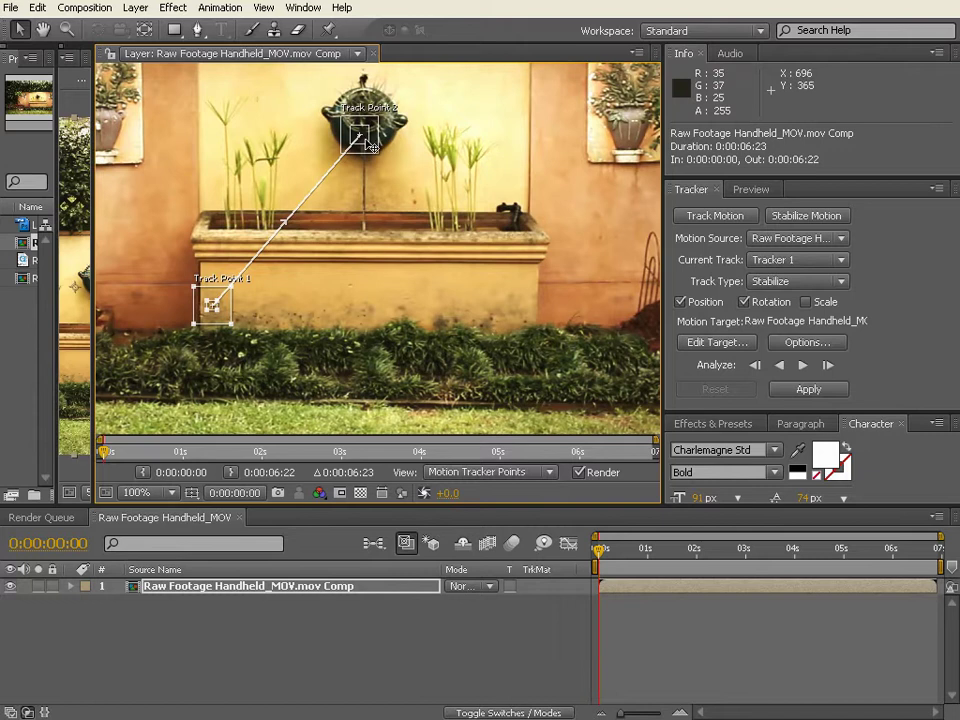
{"action": "left_click_drag", "start_coordinate": [371, 147], "coordinate": [458, 215]}
{"action": "scroll", "coordinate": [424, 220], "scroll_direction": "up", "scroll_amount": 5}
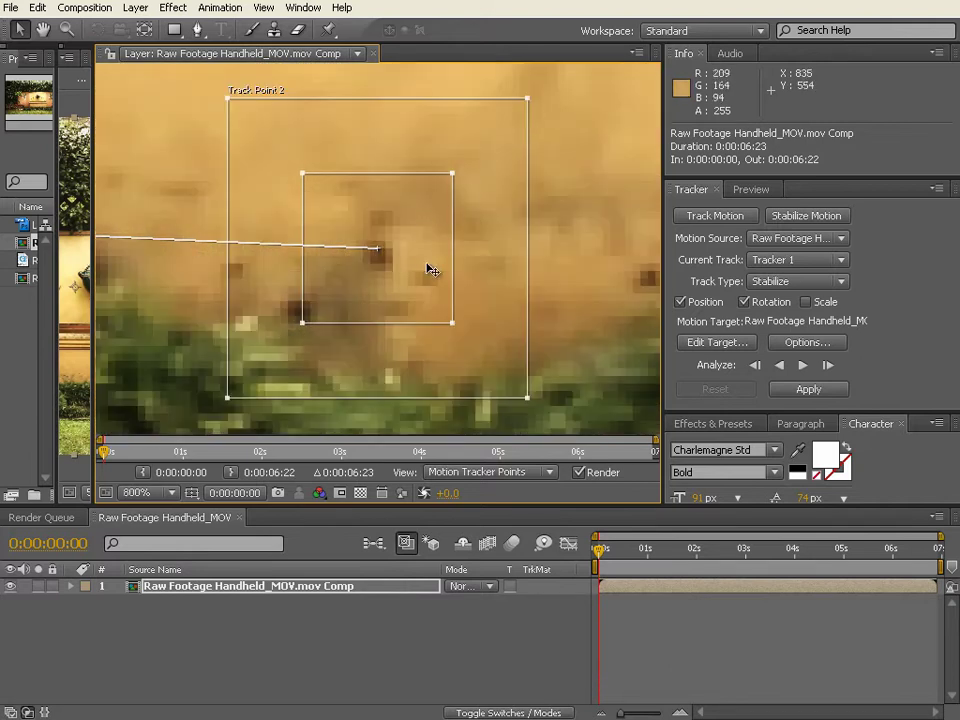
{"action": "left_click_drag", "start_coordinate": [430, 271], "coordinate": [429, 266]}
{"action": "left_click_drag", "start_coordinate": [454, 180], "coordinate": [436, 222]}
{"action": "left_click_drag", "start_coordinate": [285, 261], "coordinate": [452, 320]}
{"action": "scroll", "coordinate": [444, 250], "scroll_direction": "down", "scroll_amount": 2}
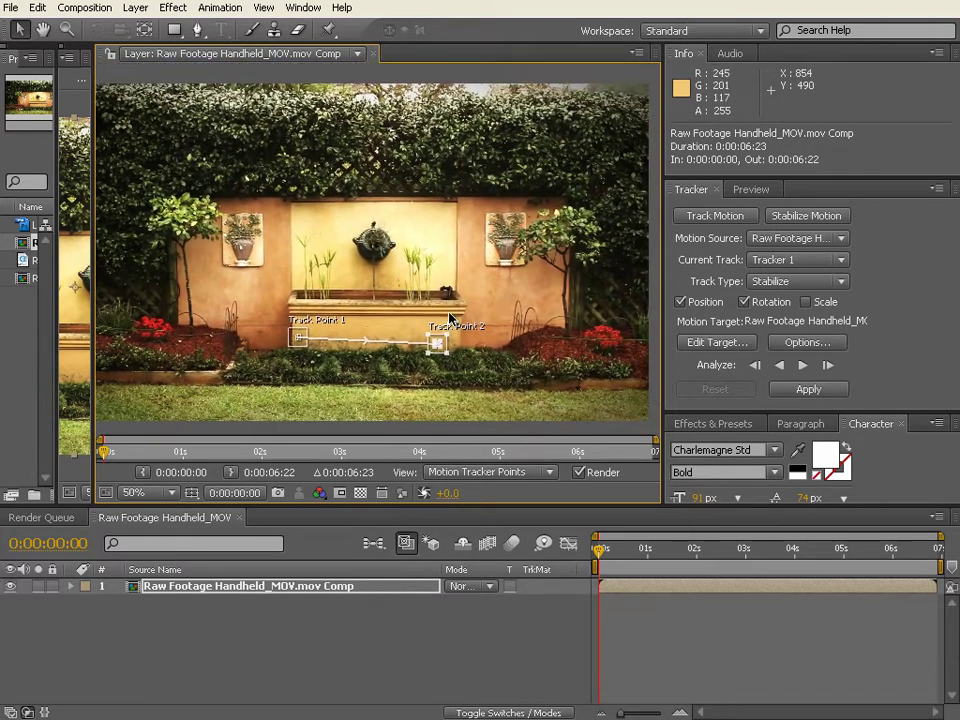
- Analyze both track points forward to 0:00:06:22 and scrub to check the track
{"action": "left_click", "coordinate": [805, 371]}
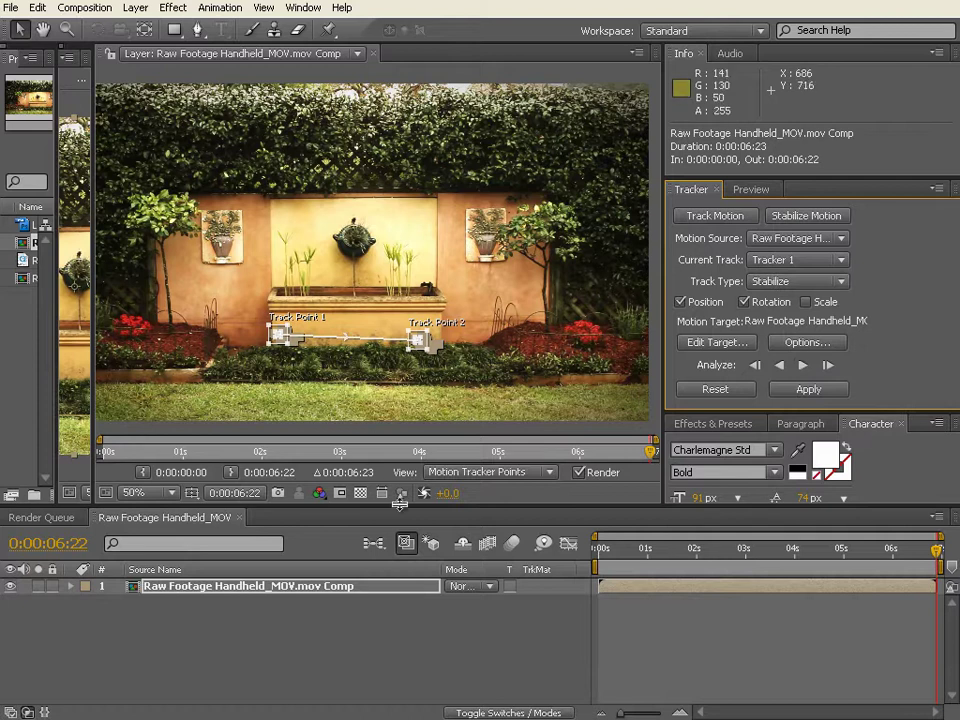
{"action": "left_click_drag", "start_coordinate": [585, 455], "coordinate": [665, 460]}
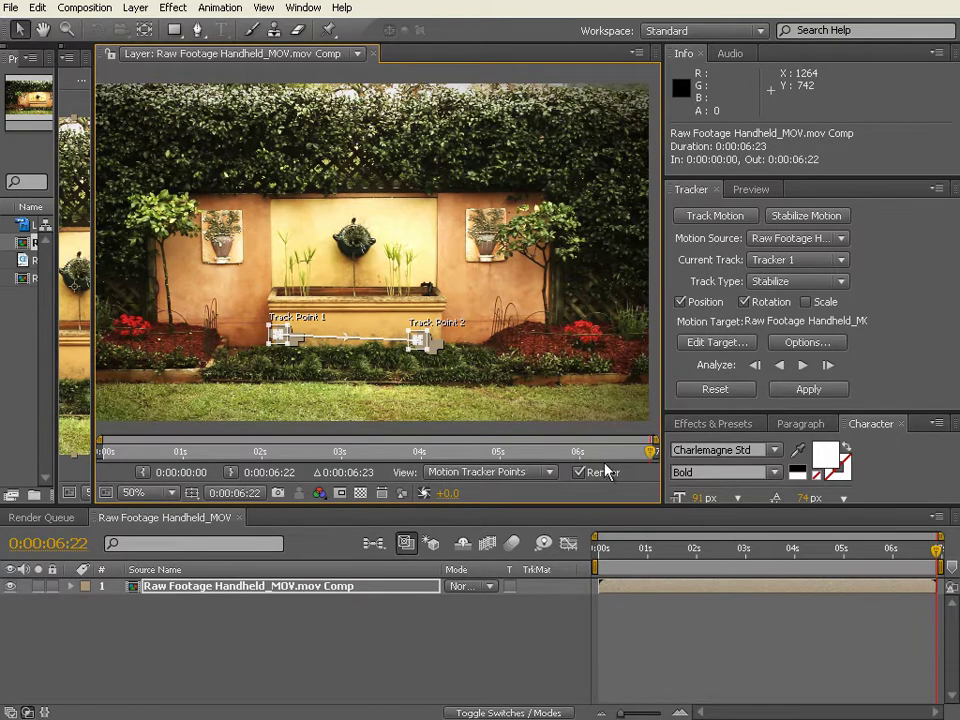
- Add a Null Object layer, Null 1, above the footage comp
{"action": "left_click", "coordinate": [135, 7]}
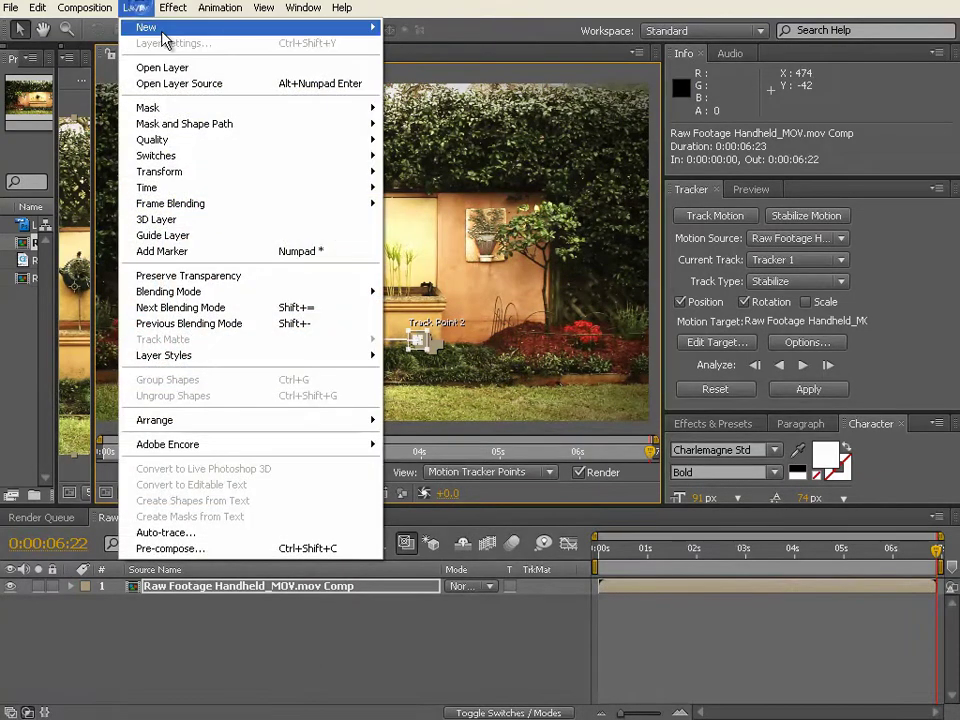
{"action": "mouse_move", "coordinate": [160, 28]}
{"action": "left_click", "coordinate": [420, 90]}
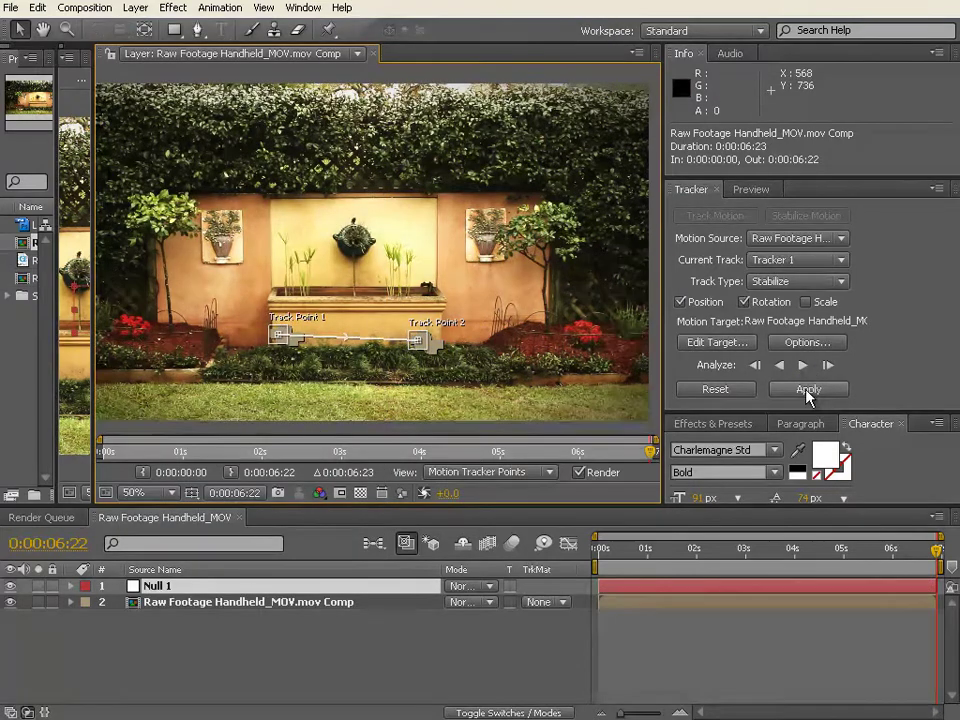
- Check the tracker's motion target, leaving it as the footage comp without applying
{"action": "left_click", "coordinate": [806, 390]}
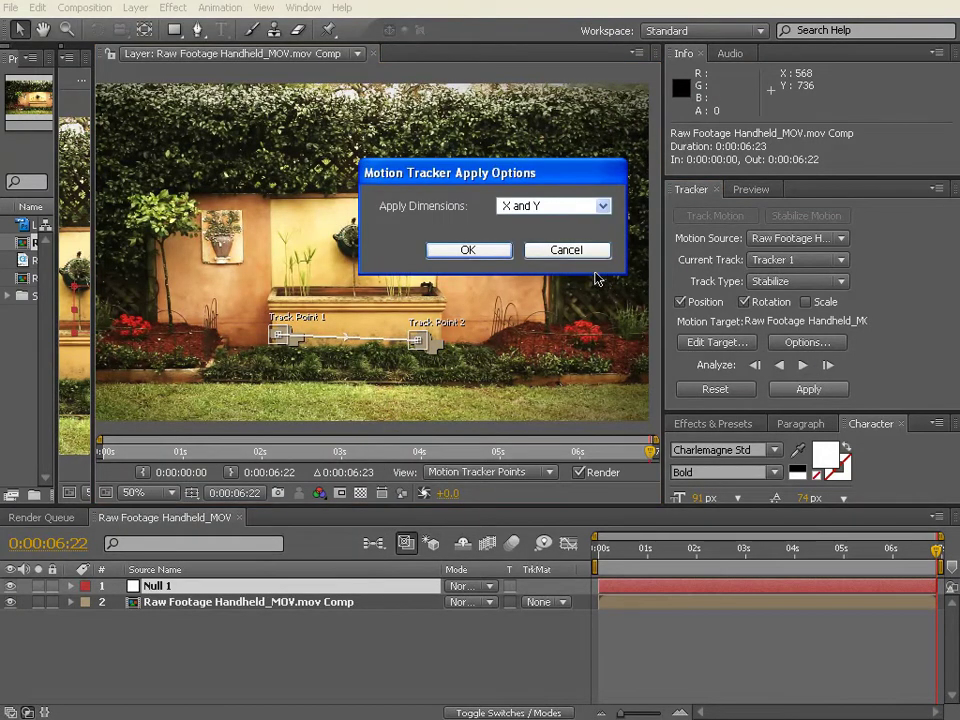
{"action": "left_click", "coordinate": [562, 251]}
{"action": "left_click", "coordinate": [722, 342]}
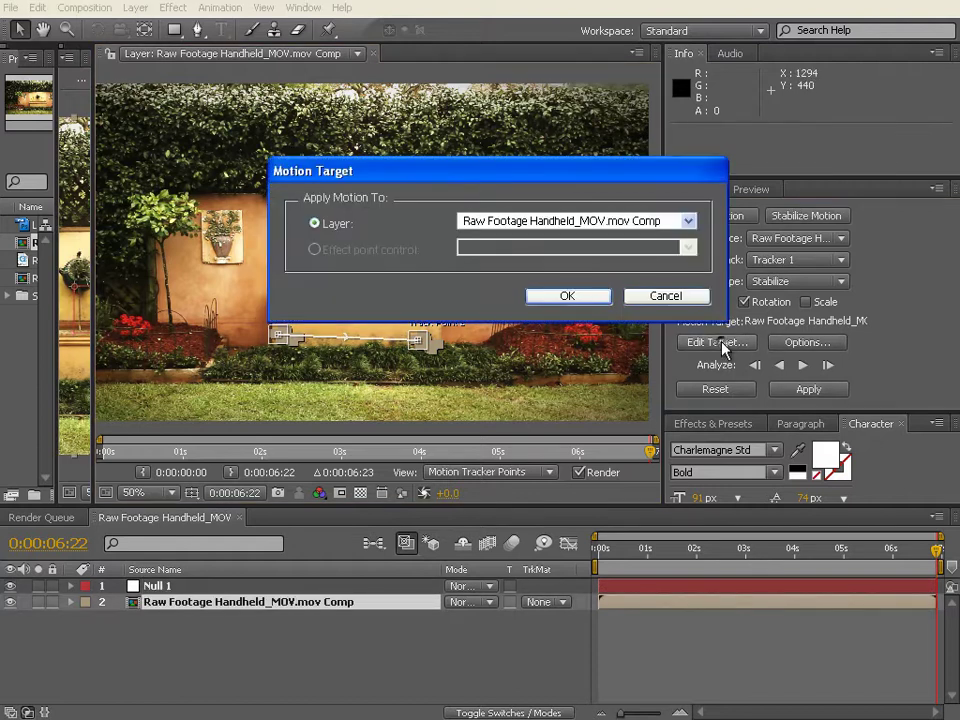
{"action": "left_click", "coordinate": [643, 220]}
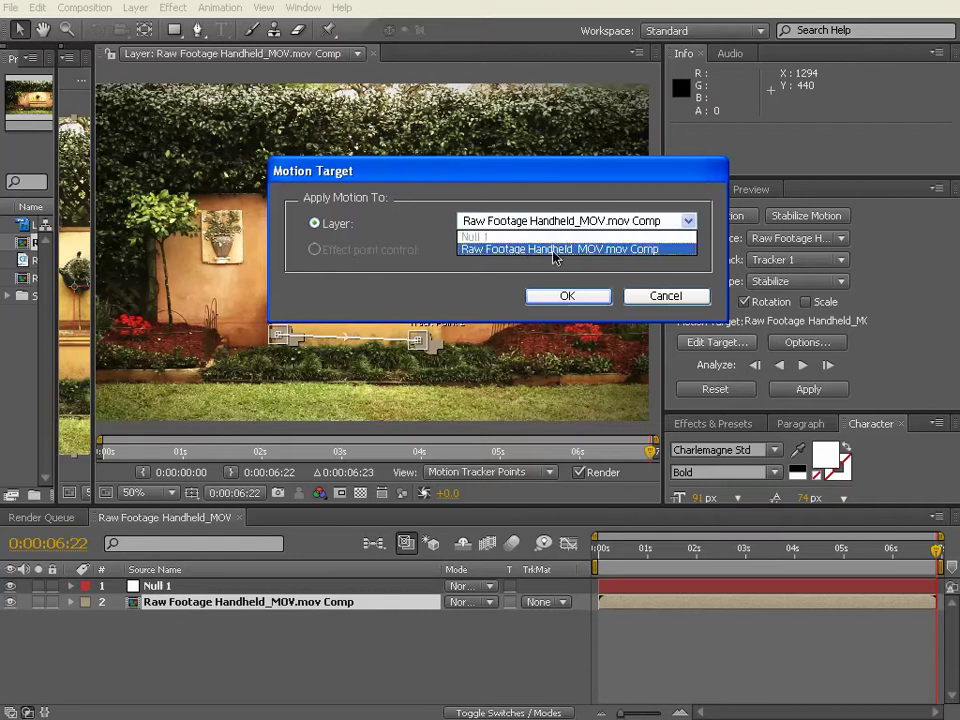
{"action": "left_click", "coordinate": [777, 287]}
{"action": "left_click", "coordinate": [688, 298]}
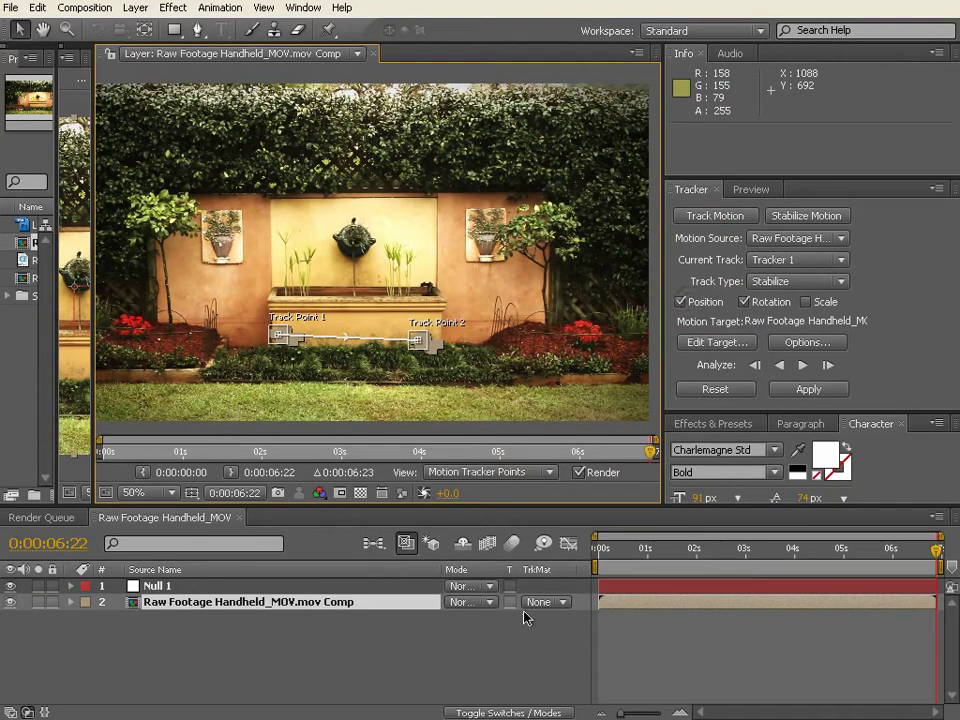
- Delete Null 1 and apply the stabilize track to the footage comp in X and Y
{"action": "left_click", "coordinate": [192, 586]}
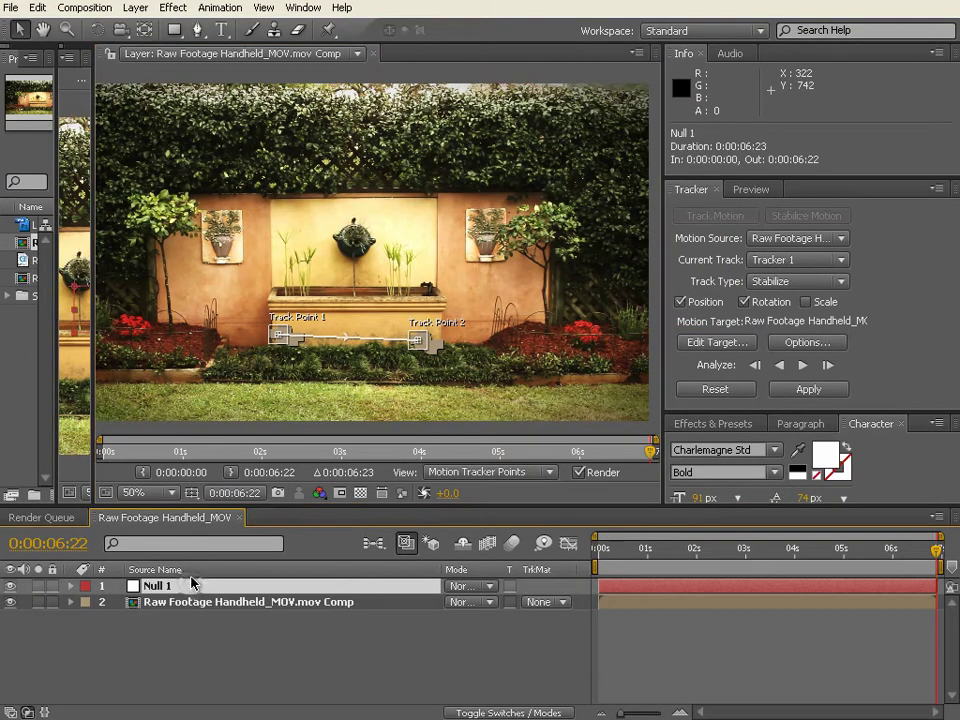
{"action": "key", "text": "Delete"}
{"action": "left_click", "coordinate": [806, 388]}
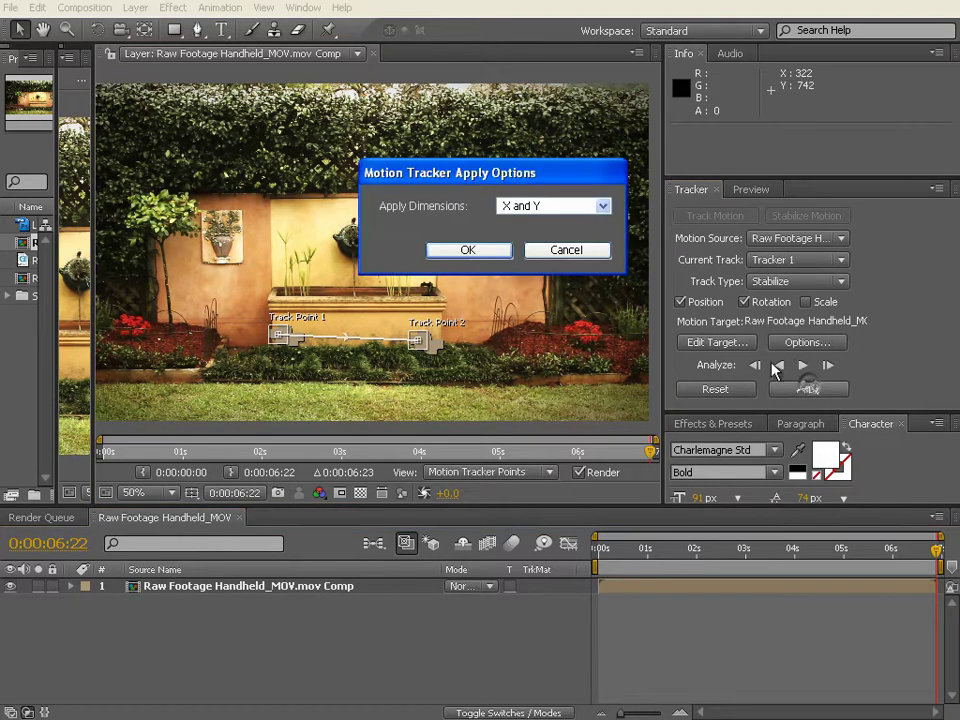
{"action": "left_click", "coordinate": [474, 253]}
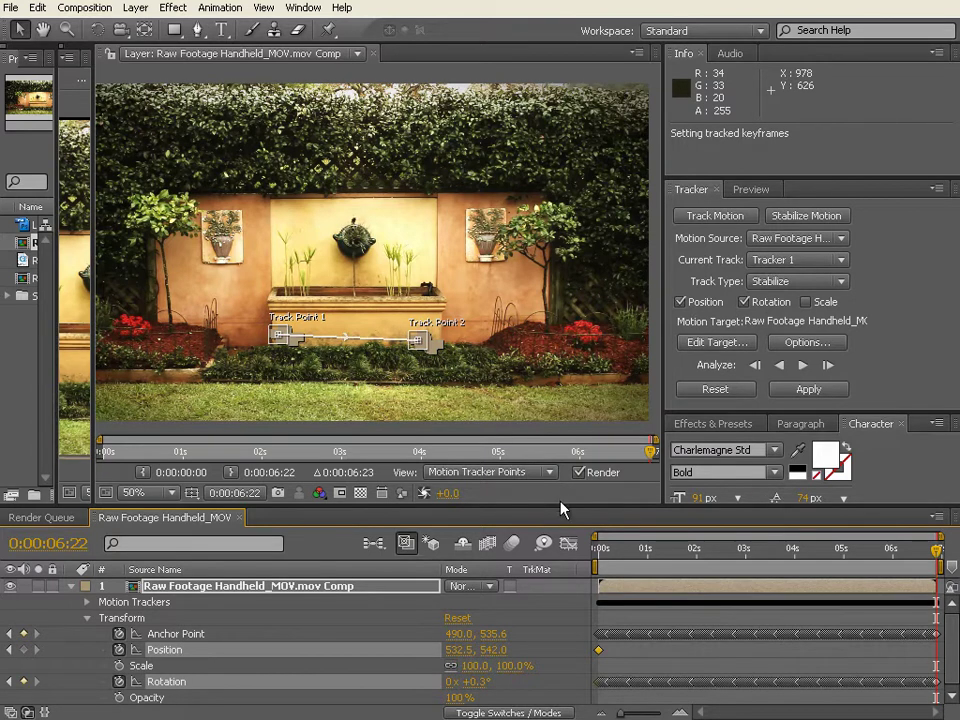
- Enlarge the timeline, inspect Tracker 1's track points, then collapse the layer's properties
{"action": "left_click_drag", "start_coordinate": [560, 503], "coordinate": [562, 358]}
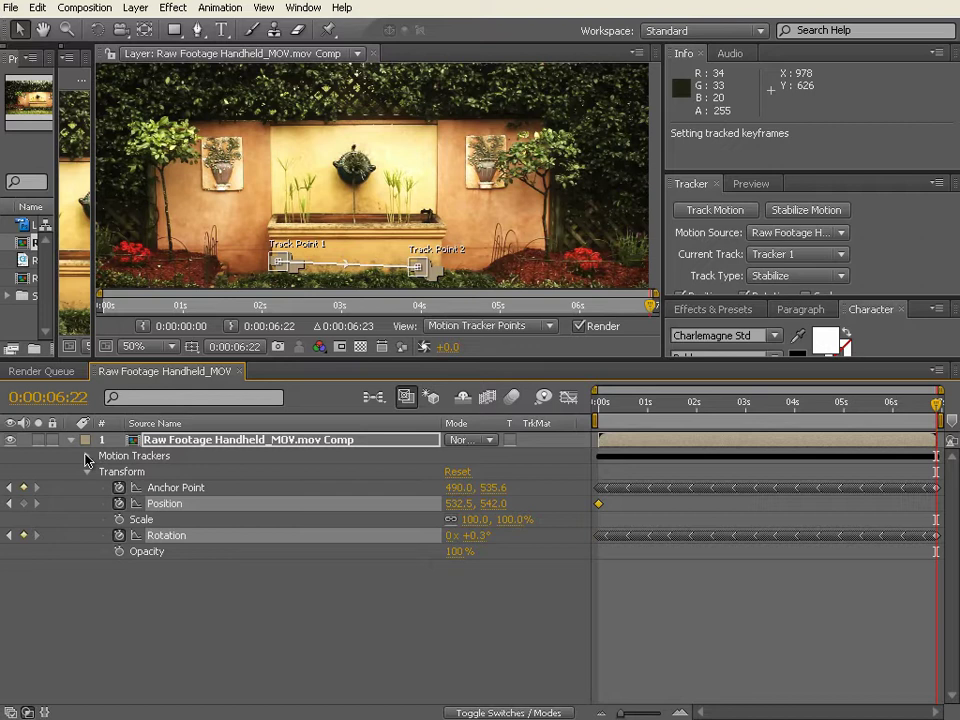
{"action": "left_click", "coordinate": [86, 456]}
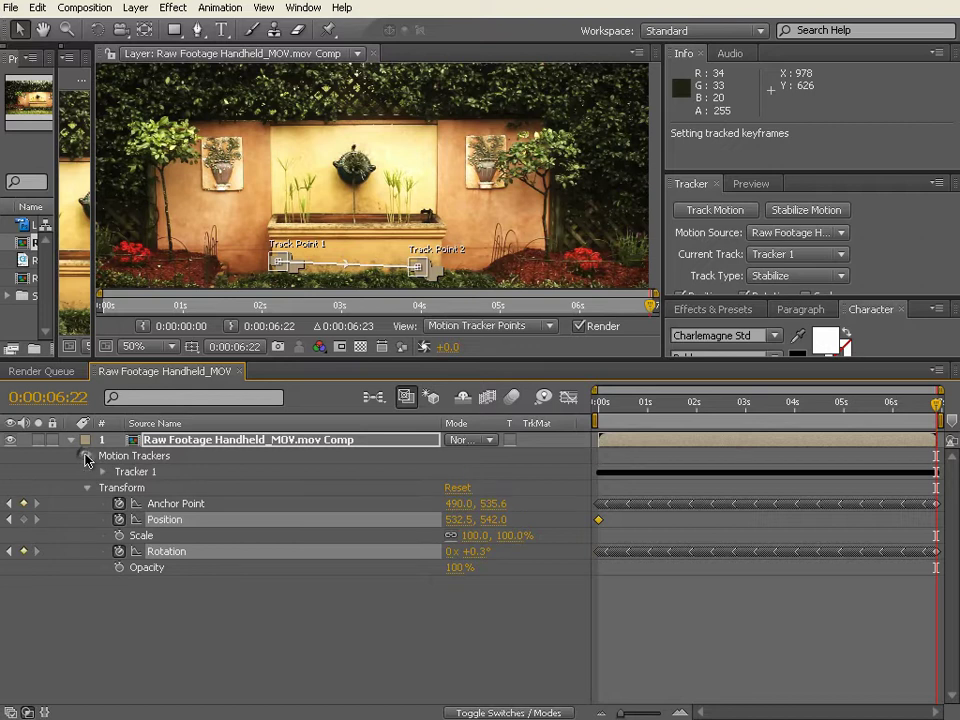
{"action": "left_click", "coordinate": [103, 472]}
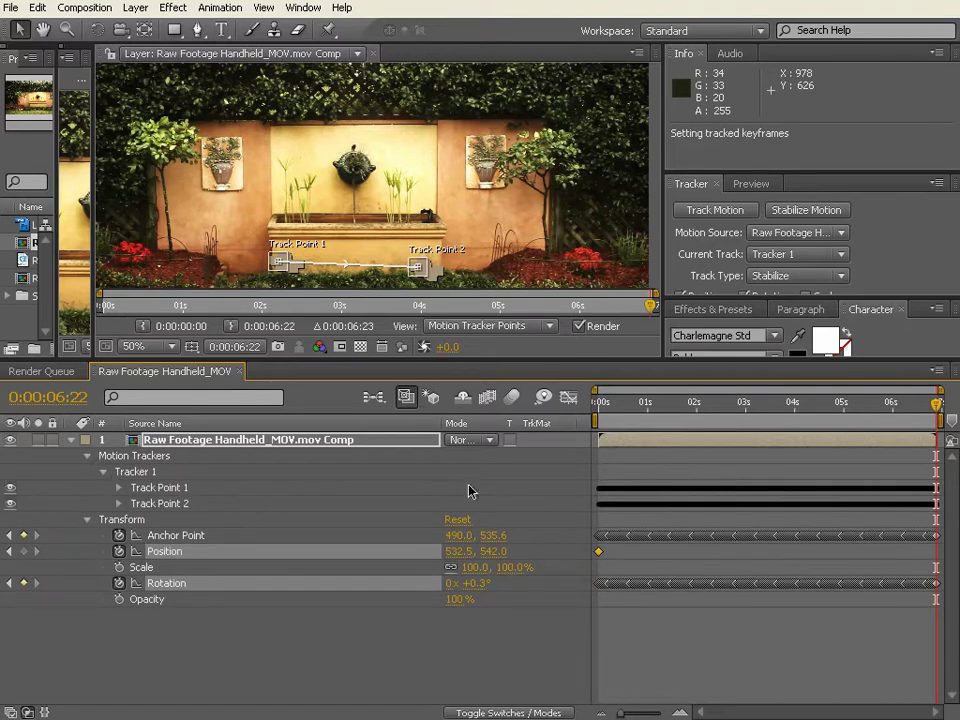
{"action": "left_click", "coordinate": [69, 441]}
- Return to the composition viewer and rename Raw Footage Handheld_MOV to 'MasterComp' in the Project panel
{"action": "left_click", "coordinate": [209, 574]}
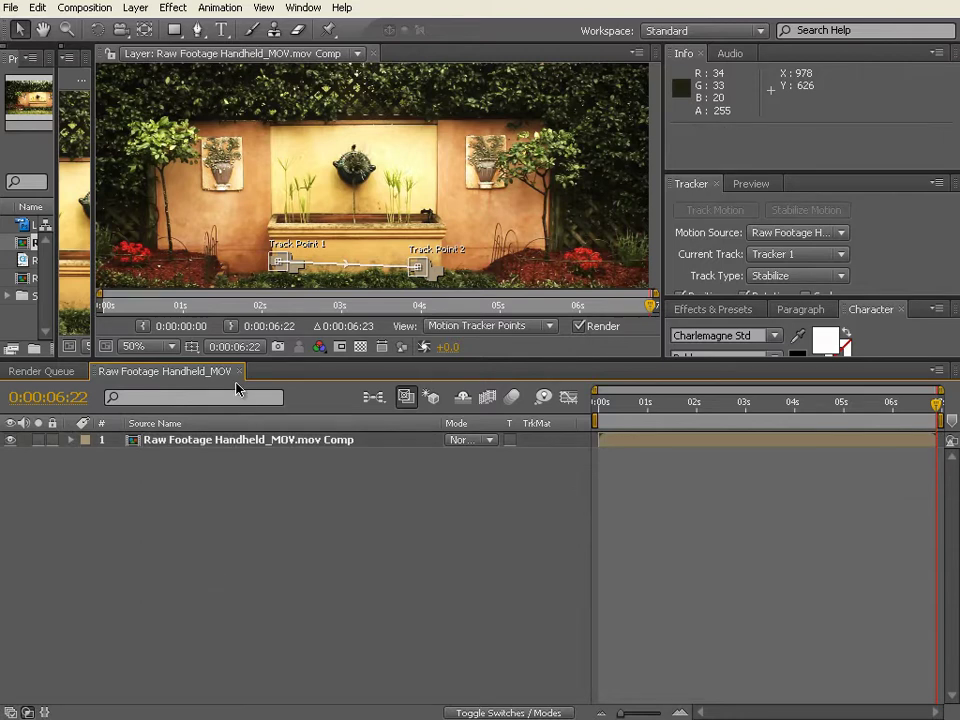
{"action": "left_click", "coordinate": [374, 56]}
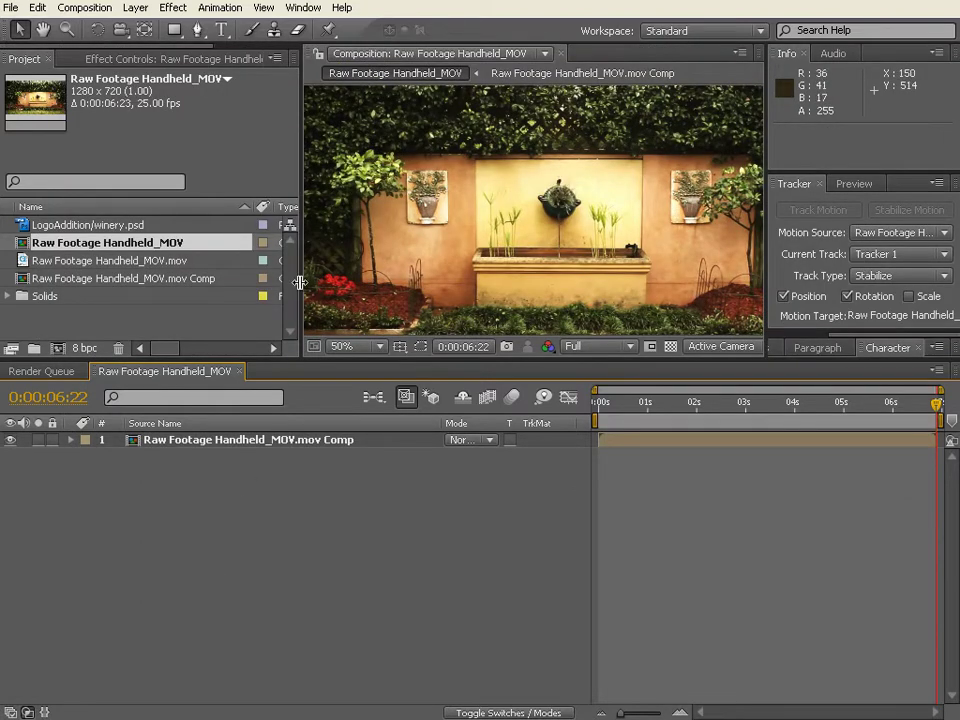
{"action": "left_click_drag", "start_coordinate": [286, 276], "coordinate": [196, 268]}
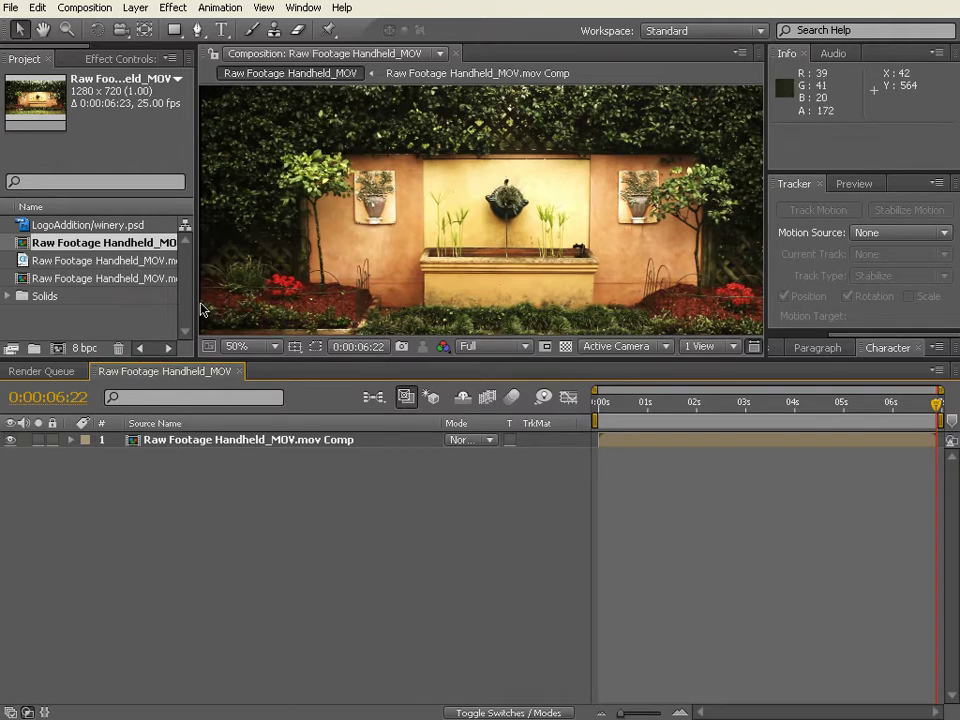
{"action": "left_click_drag", "start_coordinate": [196, 302], "coordinate": [264, 302]}
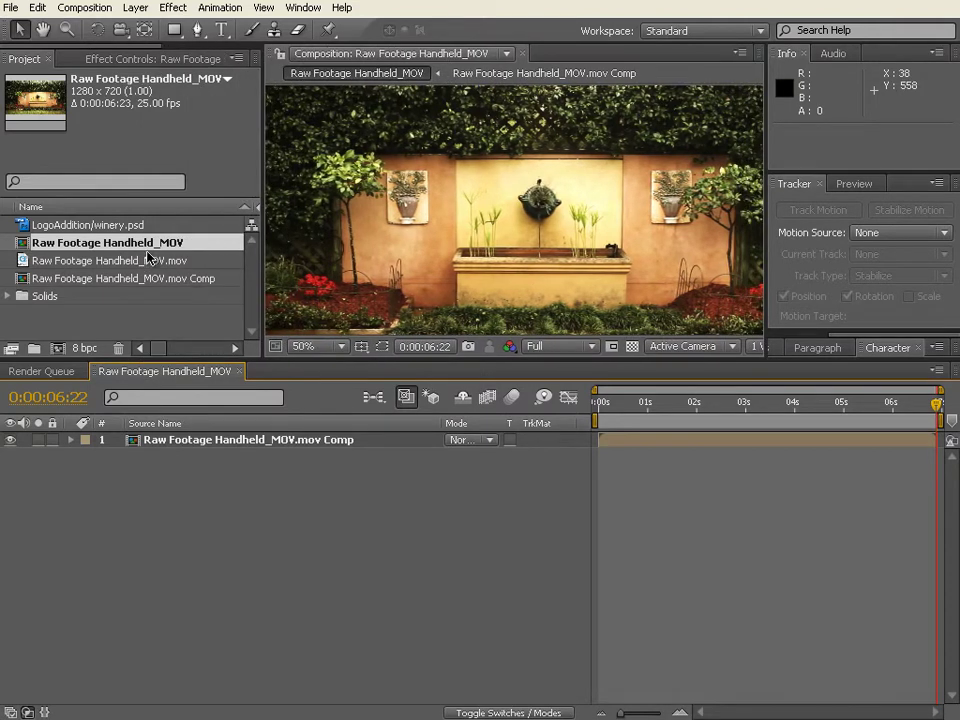
{"action": "key", "text": "Return"}
{"action": "type", "text": "MasterComp"}
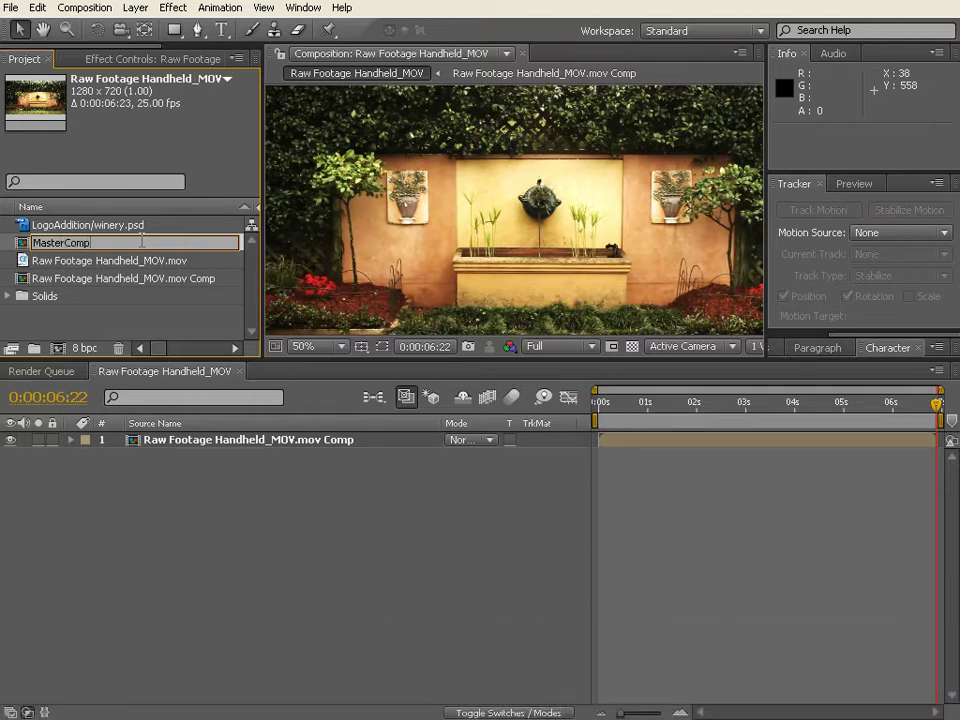
{"action": "key", "text": "Return"}
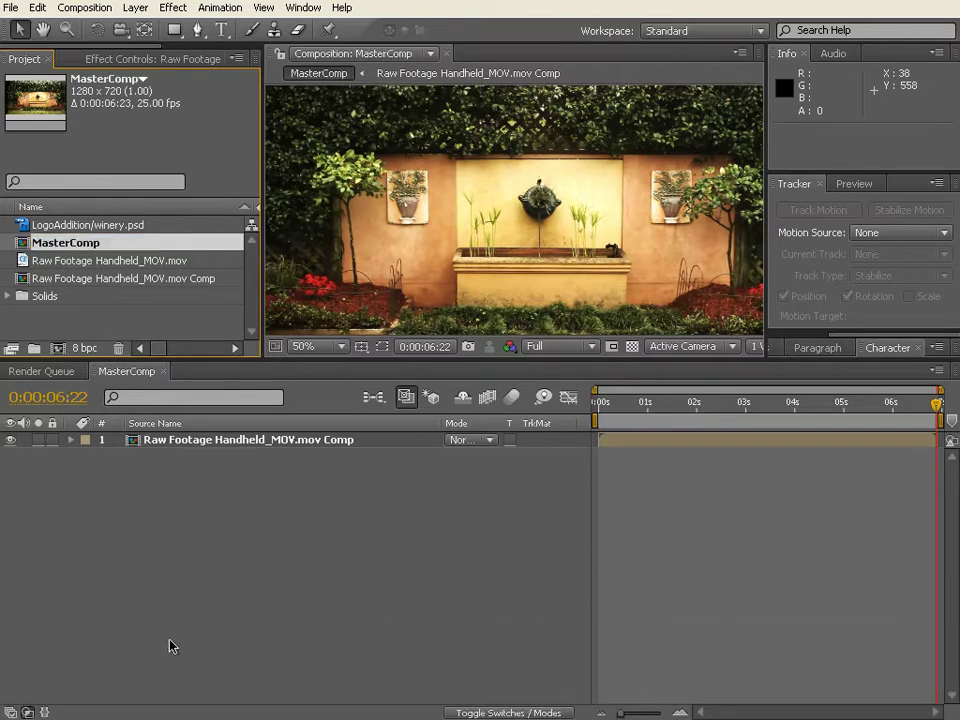
- Resize the panels around a larger MasterComp viewer, review the stabilized footage, and return to frame one
{"action": "left_click_drag", "start_coordinate": [675, 410], "coordinate": [603, 402]}
{"action": "left_click_drag", "start_coordinate": [608, 358], "coordinate": [610, 472]}
{"action": "key", "text": "comma"}
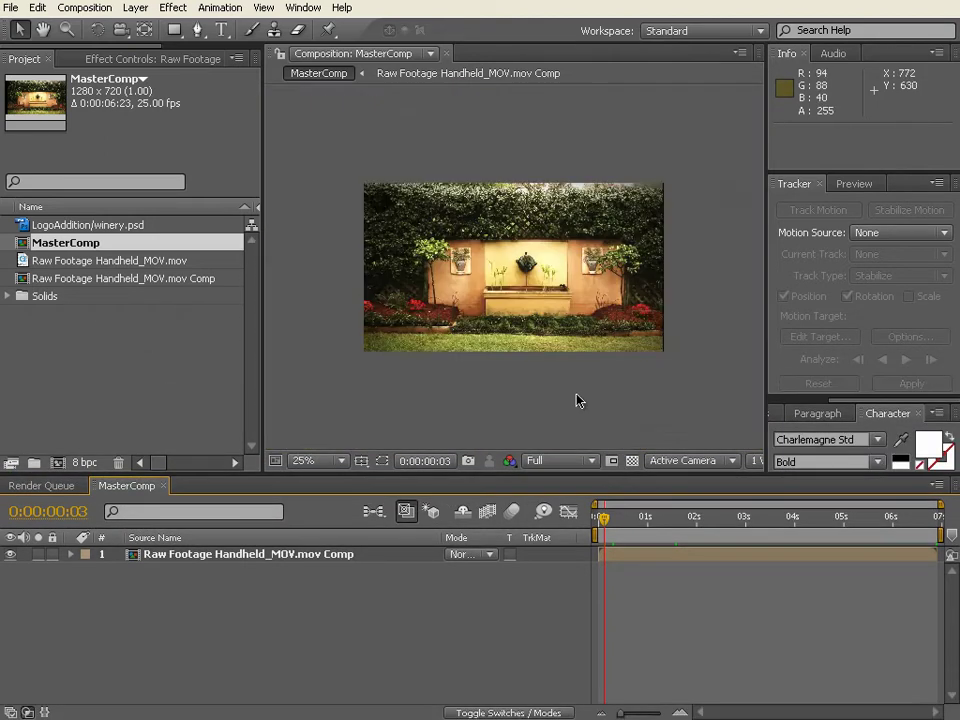
{"action": "left_click_drag", "start_coordinate": [636, 516], "coordinate": [722, 517]}
{"action": "key", "text": "period"}
{"action": "left_click_drag", "start_coordinate": [762, 376], "coordinate": [903, 368]}
{"action": "left_click_drag", "start_coordinate": [264, 291], "coordinate": [66, 291]}
{"action": "left_click_drag", "start_coordinate": [604, 484], "coordinate": [604, 538]}
{"action": "left_click_drag", "start_coordinate": [720, 571], "coordinate": [760, 580]}
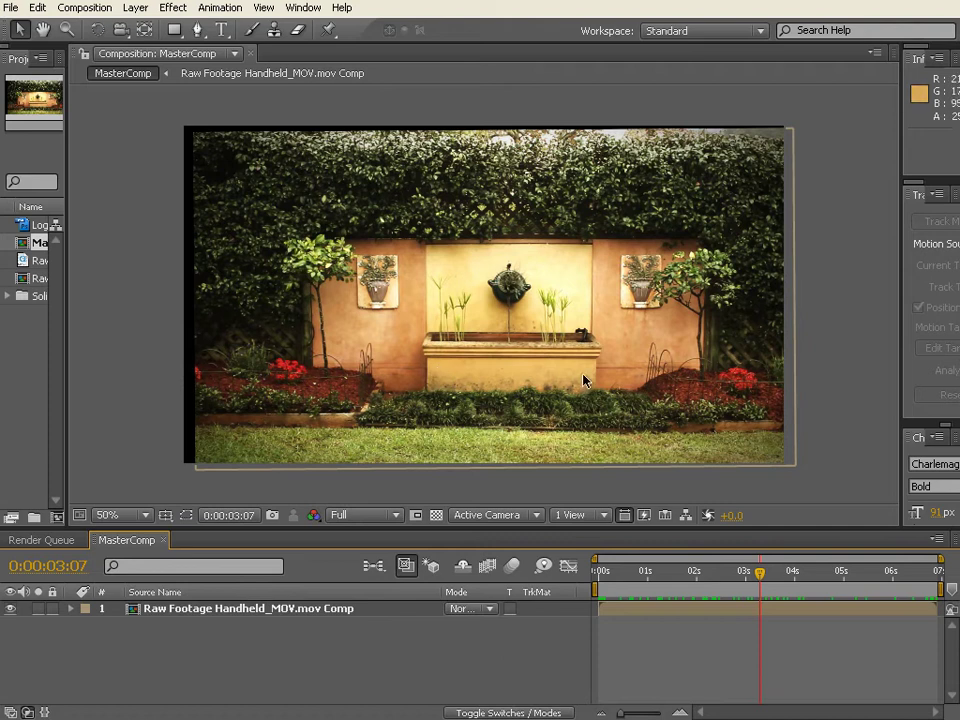
{"action": "left_click_drag", "start_coordinate": [664, 580], "coordinate": [919, 583]}
{"action": "key", "text": "Home"}
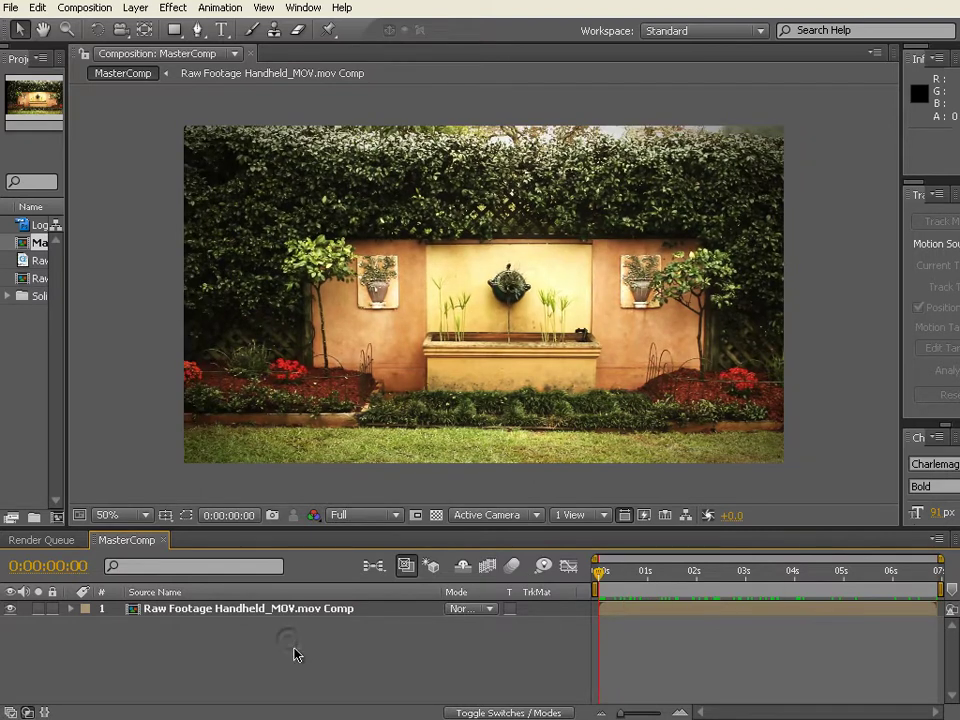
- Add winery.psd above the footage in MasterComp and make both layers 3D
{"action": "left_click", "coordinate": [136, 9]}
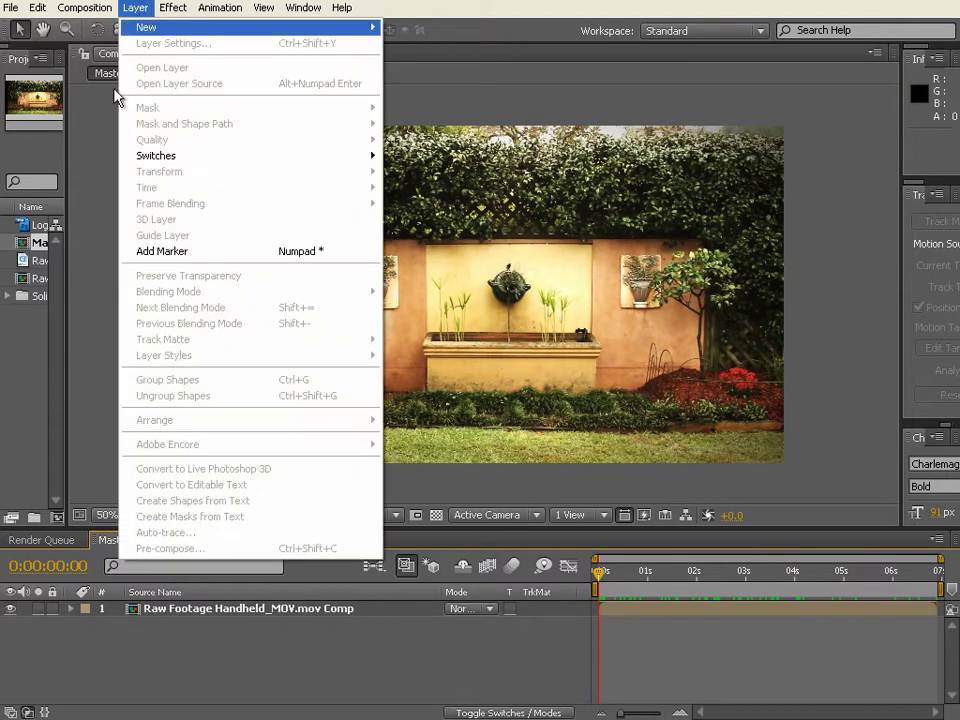
{"action": "left_click", "coordinate": [64, 246]}
{"action": "left_click_drag", "start_coordinate": [66, 243], "coordinate": [163, 242]}
{"action": "left_click", "coordinate": [86, 224]}
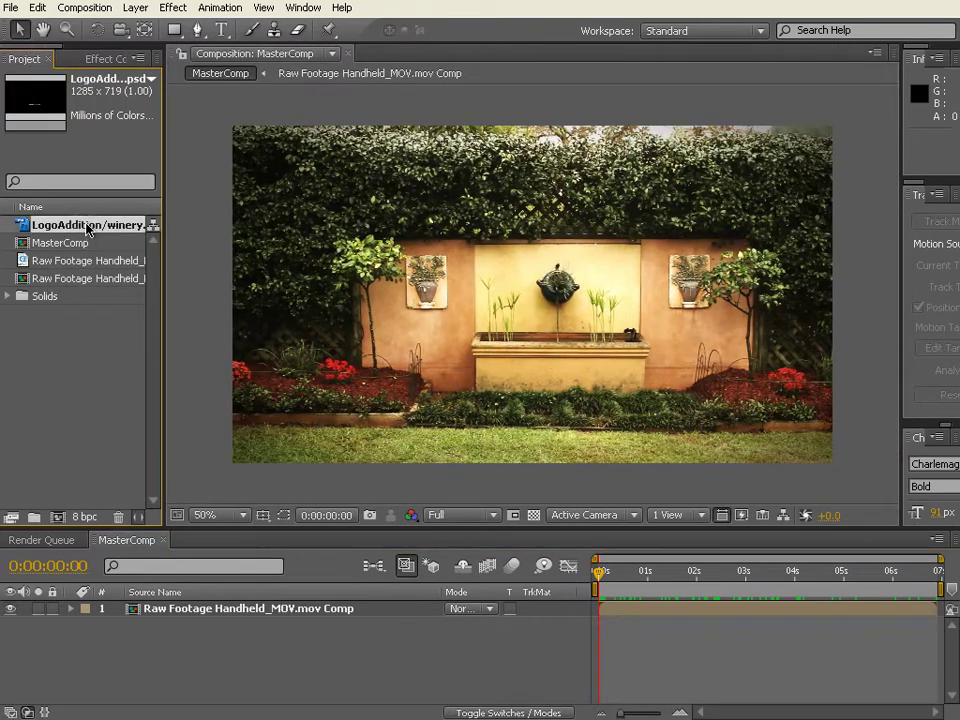
{"action": "left_click_drag", "start_coordinate": [80, 224], "coordinate": [180, 610]}
{"action": "left_click", "coordinate": [490, 710]}
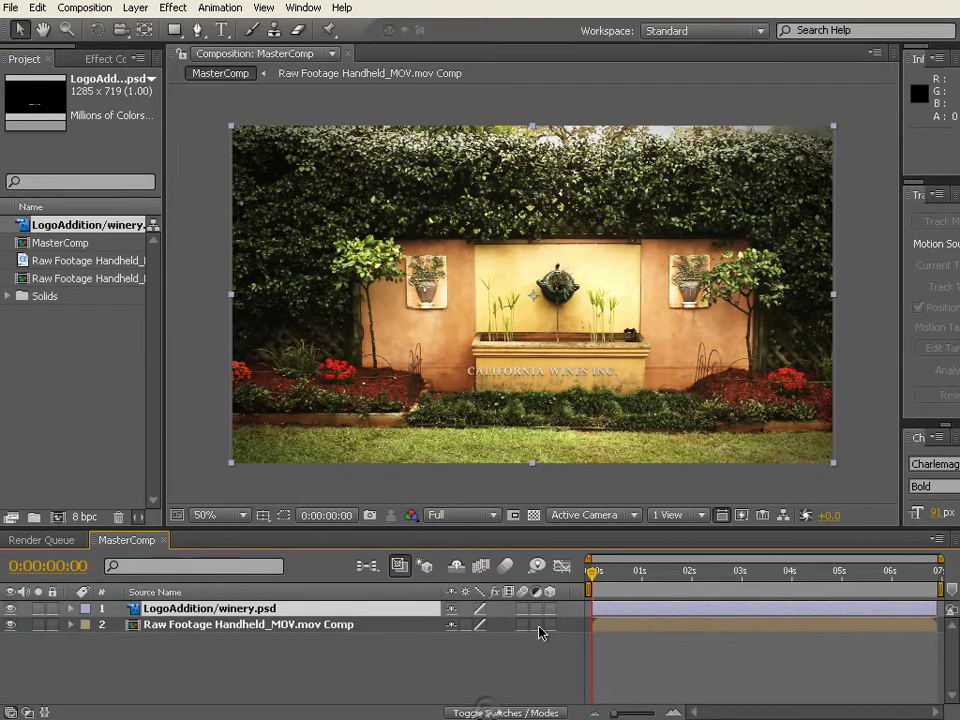
{"action": "left_click_drag", "start_coordinate": [550, 625], "coordinate": [551, 609]}
{"action": "left_click_drag", "start_coordinate": [590, 572], "coordinate": [713, 578]}
- Position the CALIFORNIA WINES INC. logo on the planter wall
{"action": "key", "text": "period"}
{"action": "key", "text": "period"}
{"action": "key", "text": "period"}
{"action": "key", "text": "period"}
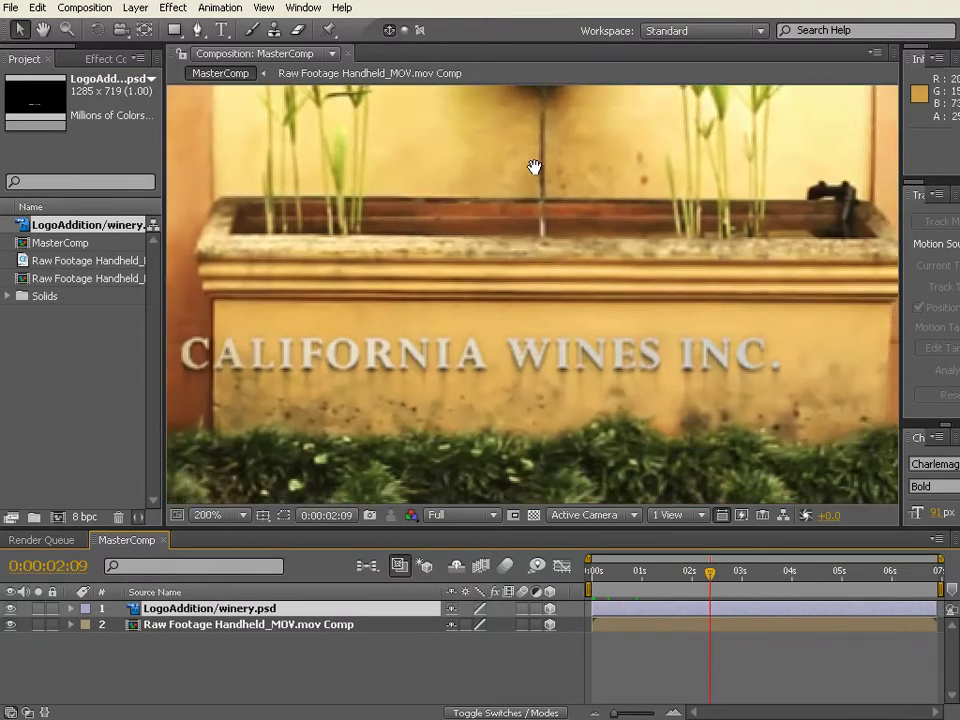
{"action": "left_click_drag", "start_coordinate": [528, 145], "coordinate": [528, 236]}
{"action": "key", "text": "comma"}
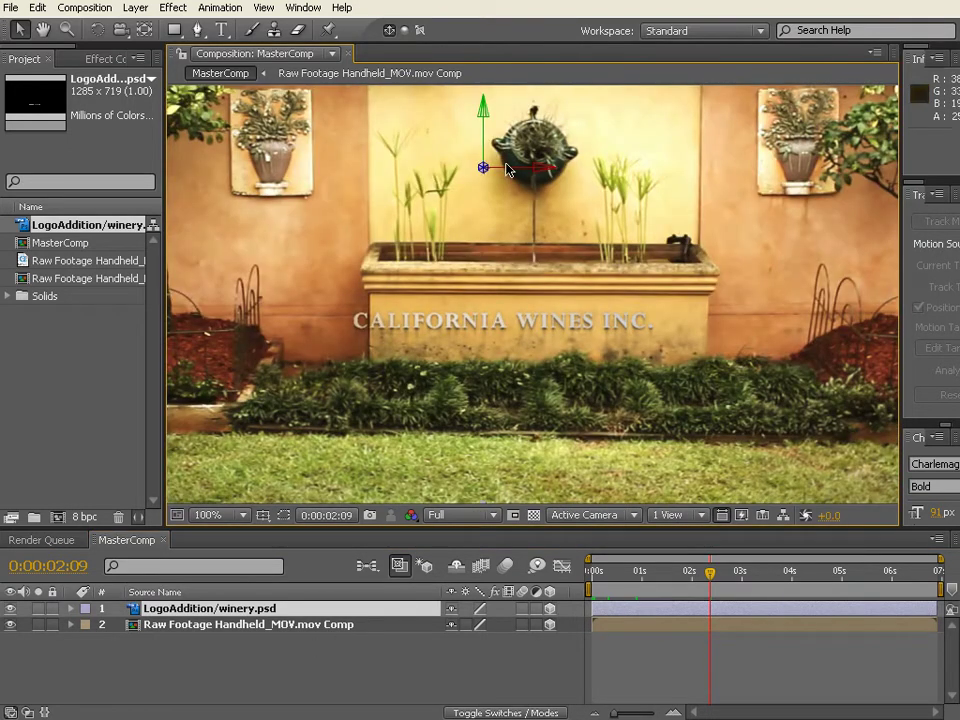
{"action": "left_click_drag", "start_coordinate": [507, 170], "coordinate": [556, 174]}
{"action": "left_click_drag", "start_coordinate": [612, 578], "coordinate": [589, 575]}
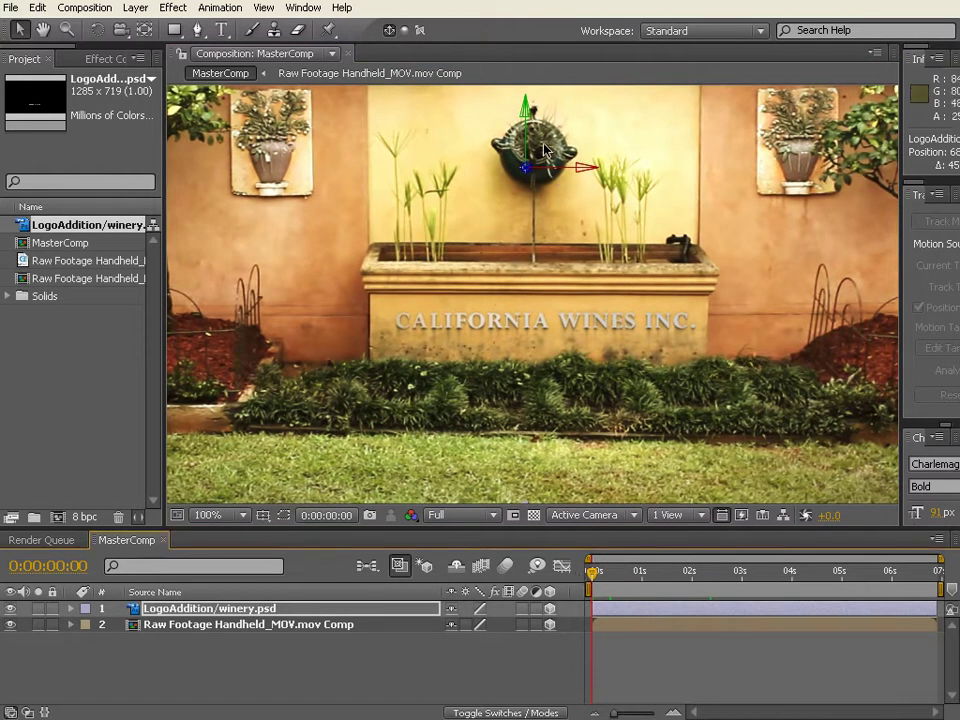
{"action": "left_click_drag", "start_coordinate": [558, 172], "coordinate": [528, 138]}
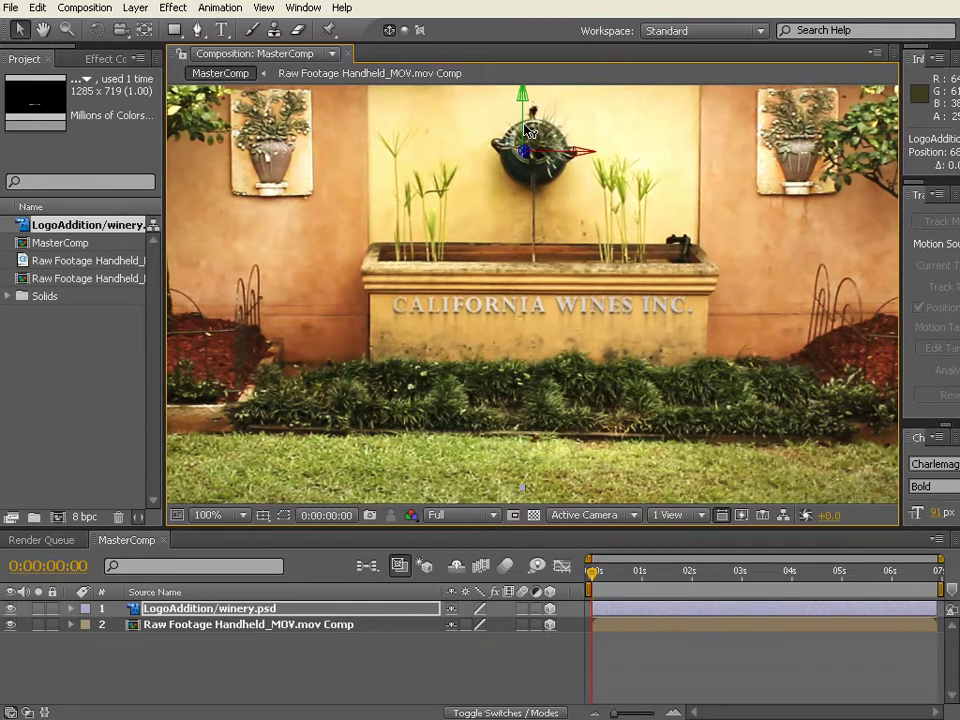
- Give the logo layer a Z Rotation of 0.2°
{"action": "left_click", "coordinate": [258, 612]}
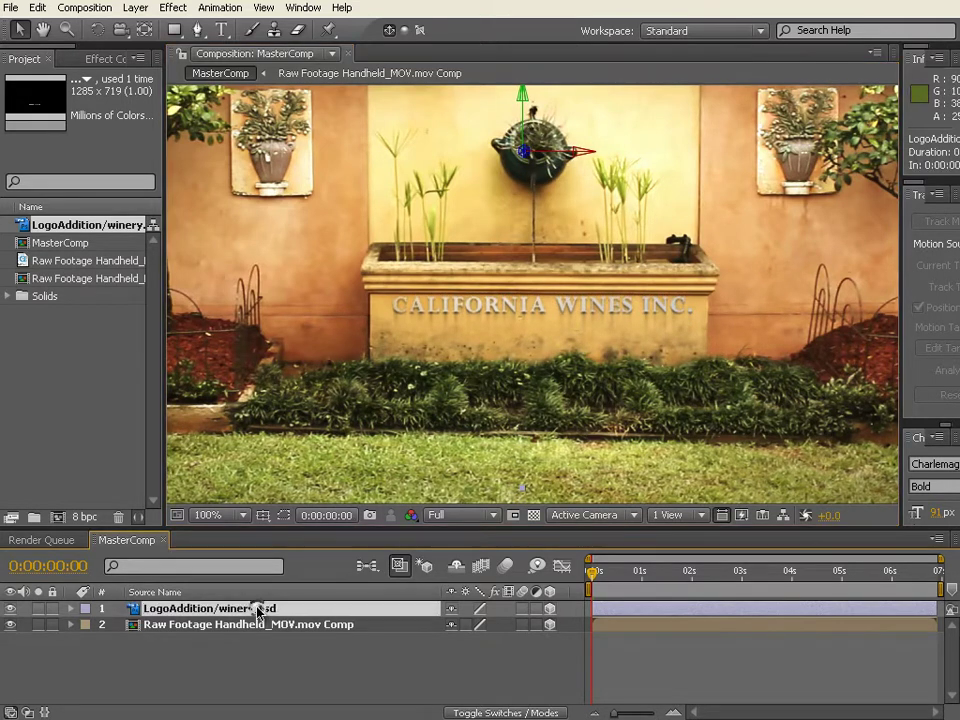
{"action": "key", "text": "r"}
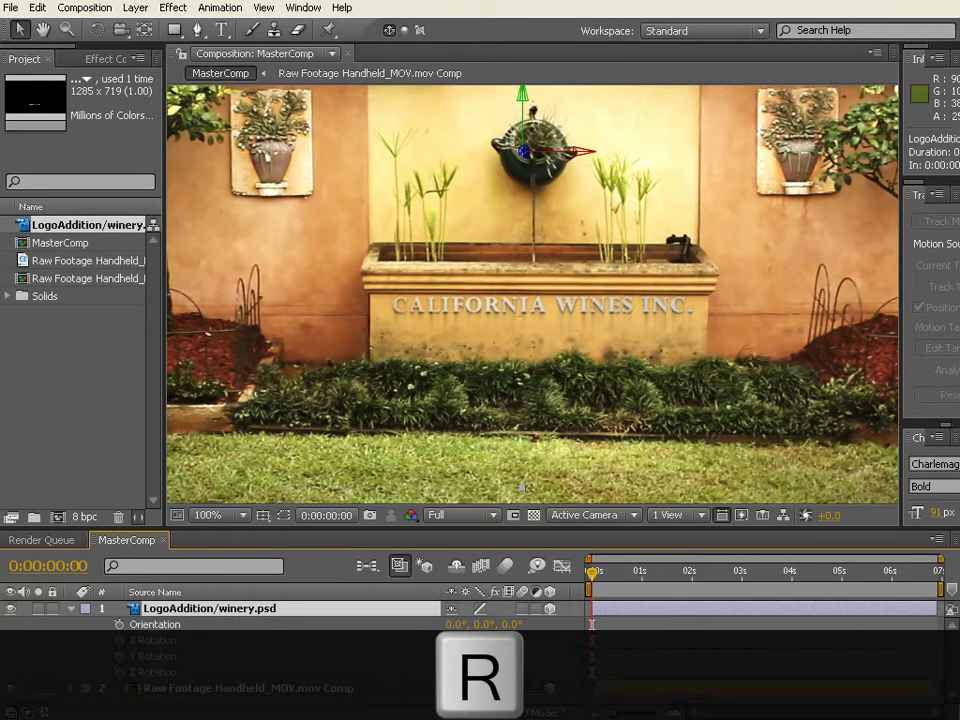
{"action": "left_click", "coordinate": [480, 672]}
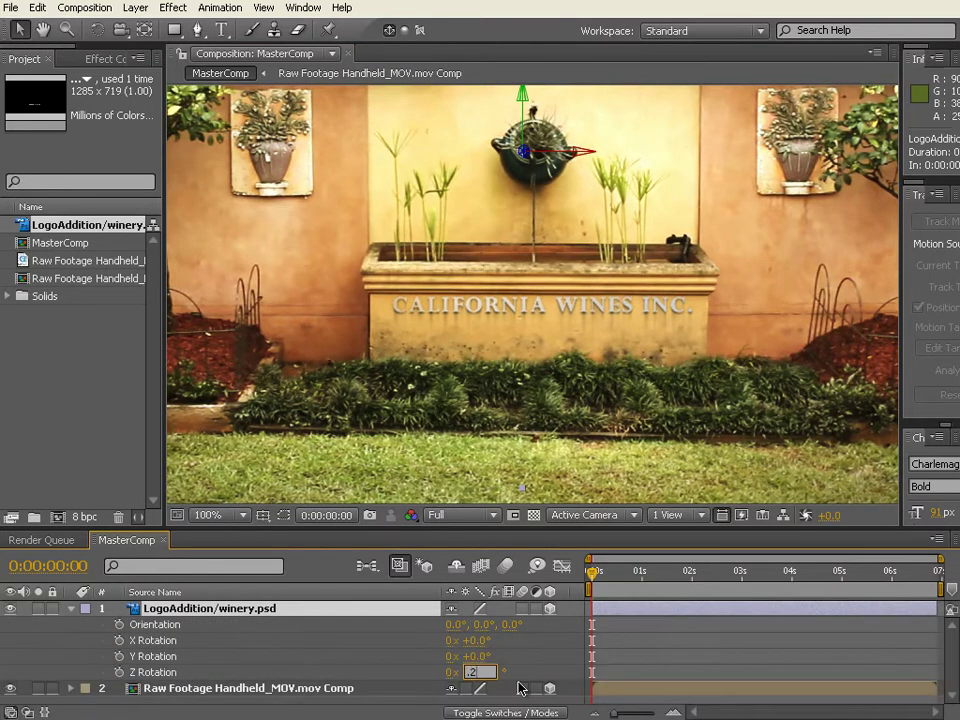
{"action": "key", "text": "Return"}
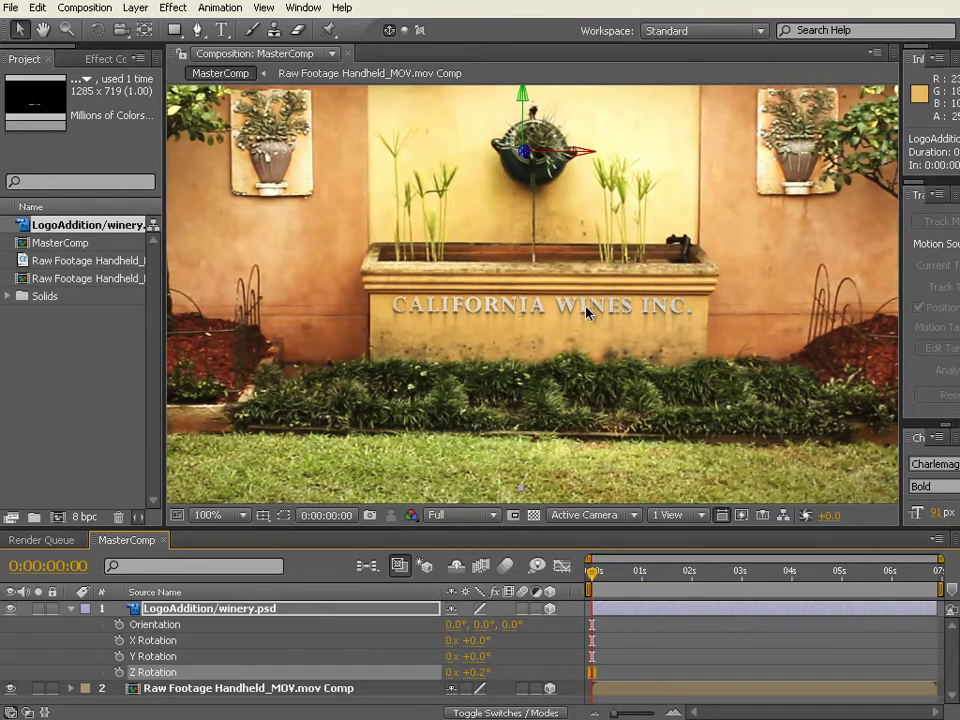
{"action": "scroll", "coordinate": [589, 310], "scroll_direction": "down", "scroll_amount": 1}
{"action": "scroll", "coordinate": [583, 321], "scroll_direction": "up", "scroll_amount": 1}
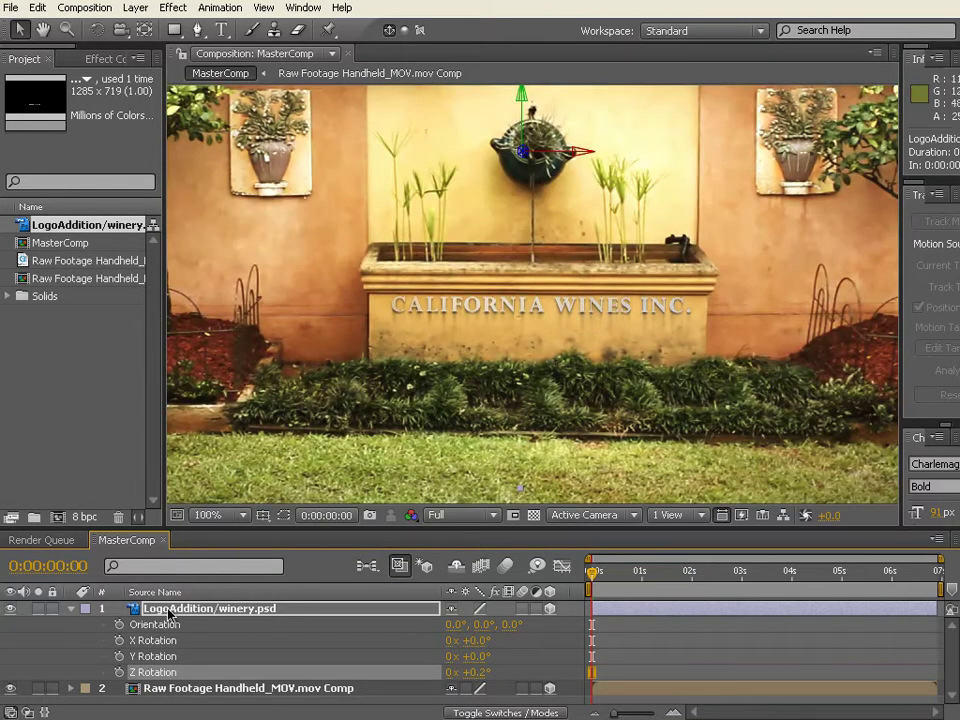
- Collapse the logo layer and nudge the logo slightly lower on the planter
{"action": "left_click", "coordinate": [70, 609]}
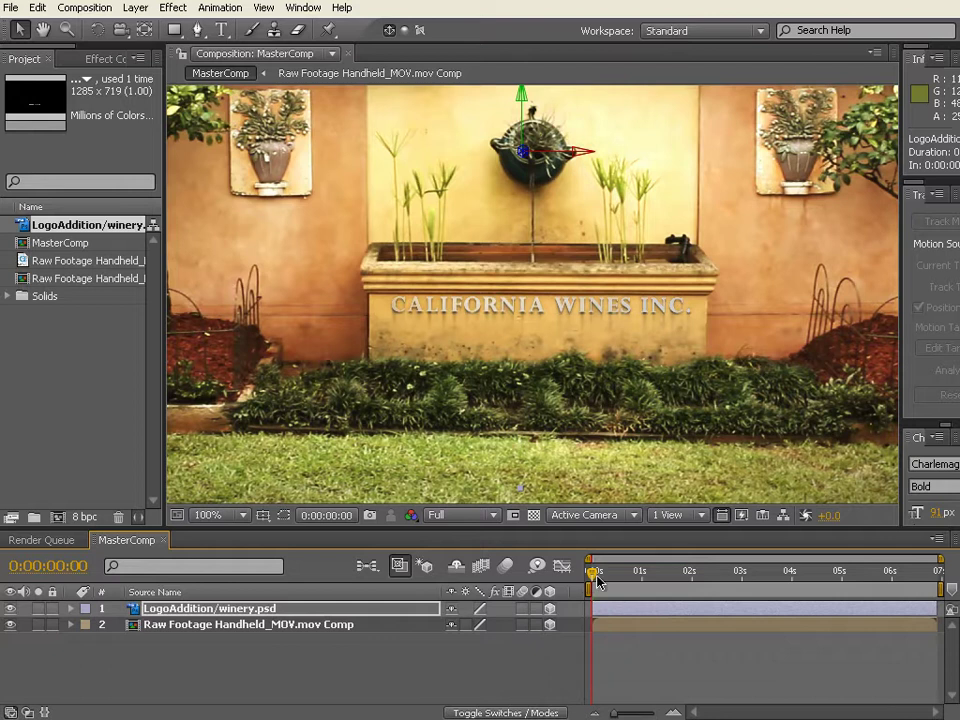
{"action": "left_click_drag", "start_coordinate": [597, 580], "coordinate": [652, 572]}
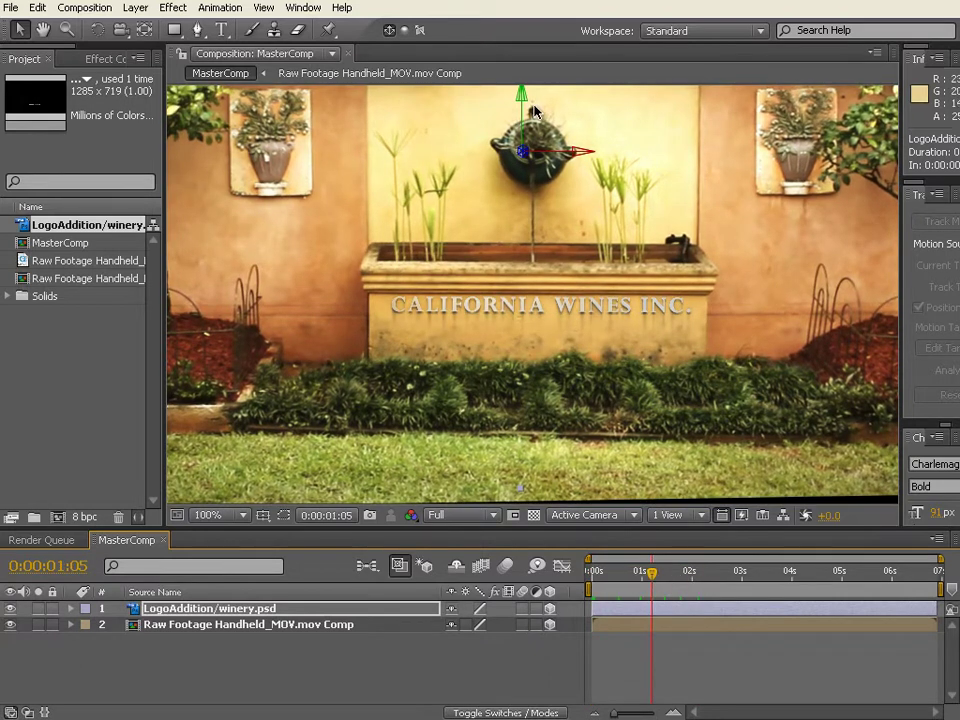
{"action": "left_click_drag", "start_coordinate": [528, 116], "coordinate": [522, 133]}
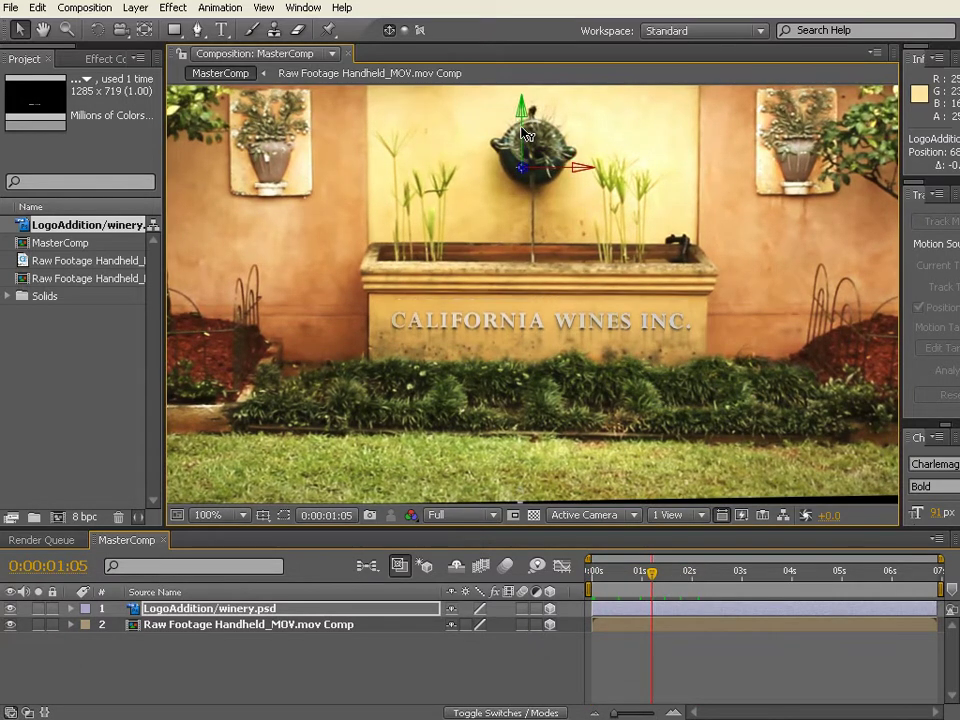
{"action": "left_click", "coordinate": [599, 578]}
{"action": "left_click_drag", "start_coordinate": [600, 580], "coordinate": [853, 579]}
{"action": "key", "text": "comma"}
{"action": "key", "text": "comma"}
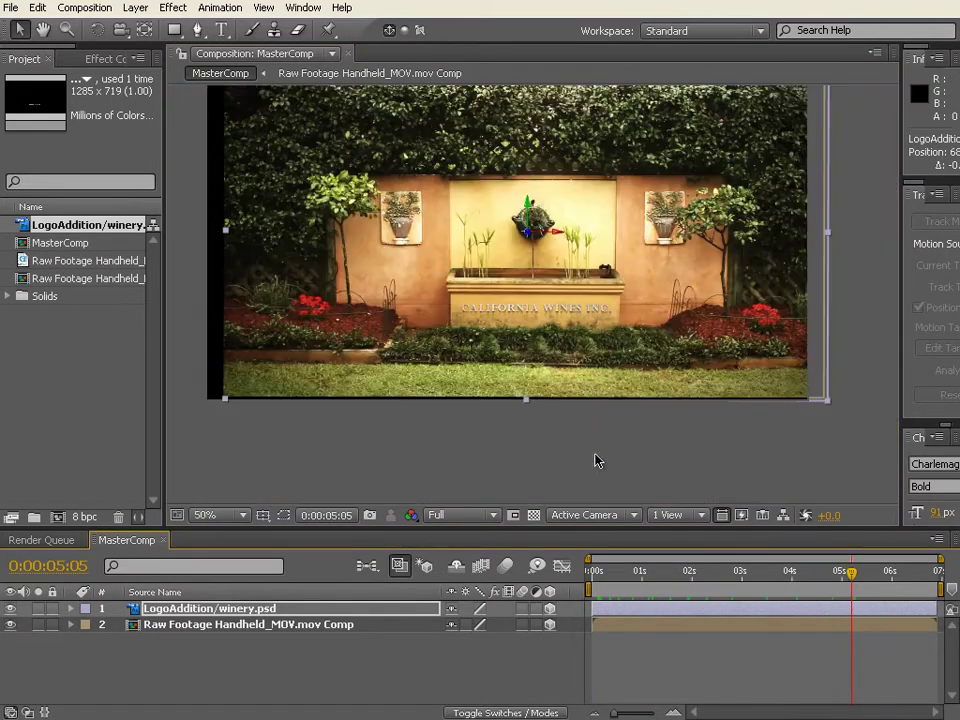
{"action": "left_click_drag", "start_coordinate": [671, 585], "coordinate": [567, 592]}
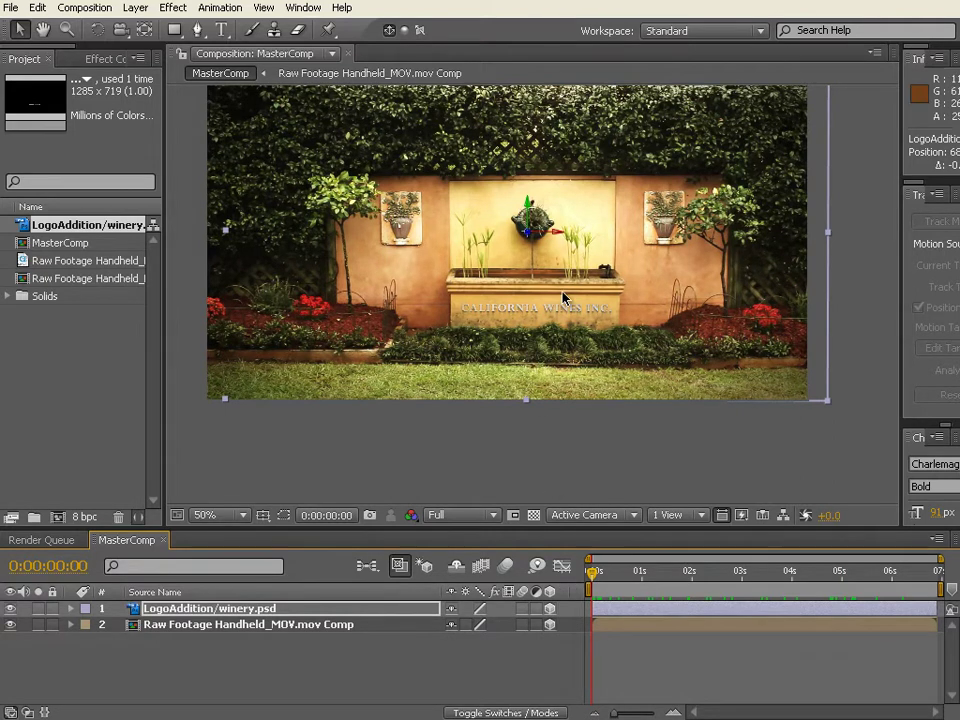
{"action": "left_click_drag", "start_coordinate": [568, 296], "coordinate": [581, 332]}
{"action": "left_click_drag", "start_coordinate": [598, 580], "coordinate": [934, 591]}
{"action": "left_click_drag", "start_coordinate": [612, 591], "coordinate": [585, 590]}
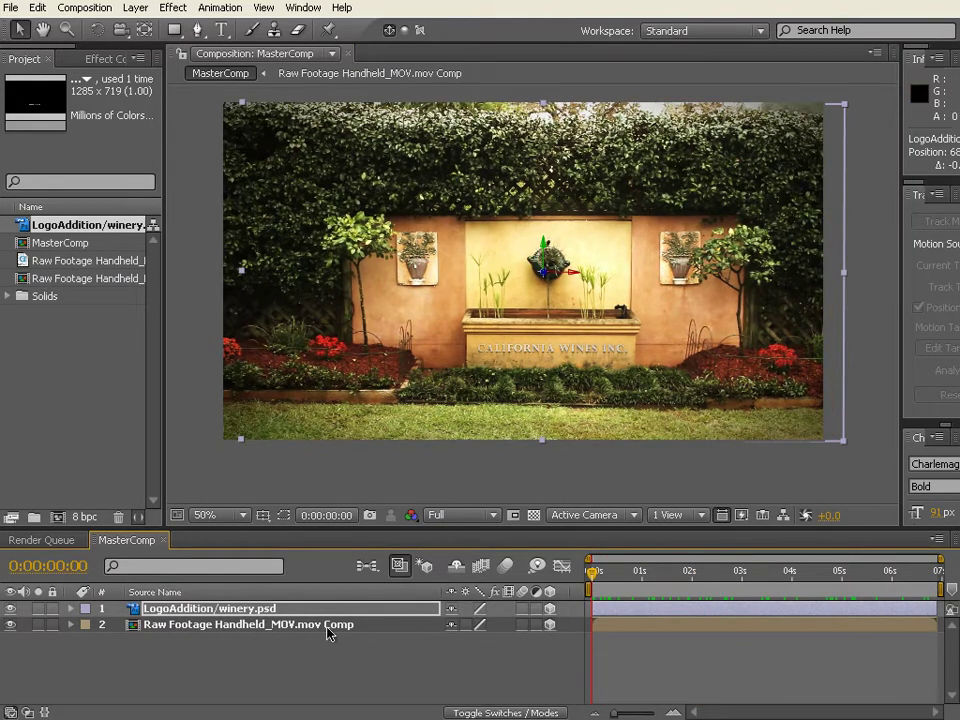
{"action": "left_click", "coordinate": [270, 656]}
{"action": "left_click", "coordinate": [230, 610]}
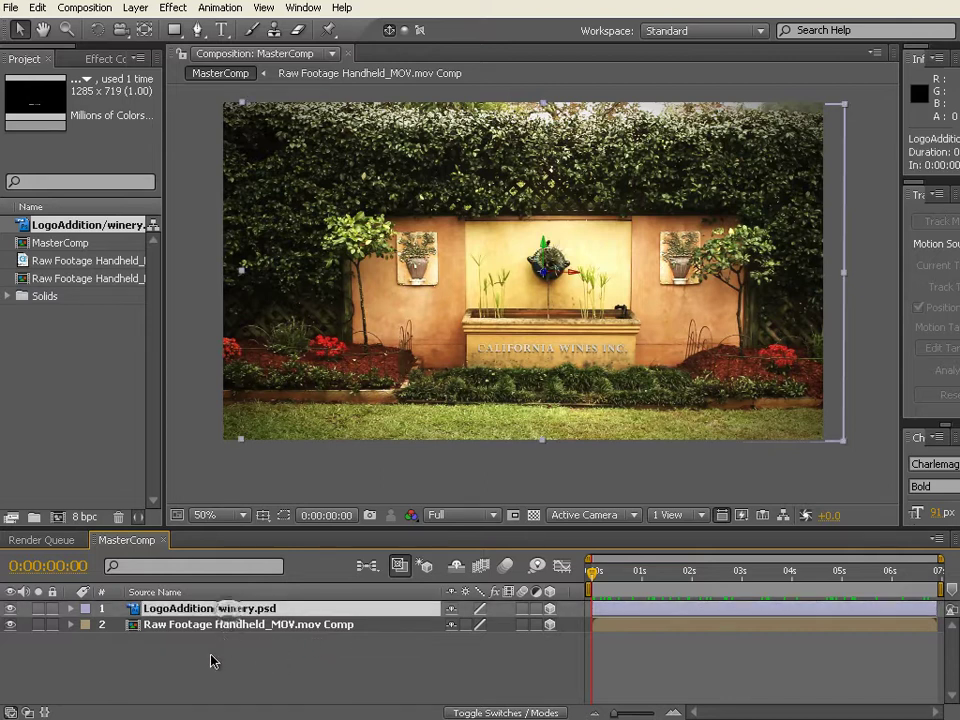
- Add a new Camera 1 layer to MasterComp and show the Mode and TrkMat columns
{"action": "left_click", "coordinate": [135, 7]}
{"action": "mouse_move", "coordinate": [150, 27]}
{"action": "left_click", "coordinate": [463, 80]}
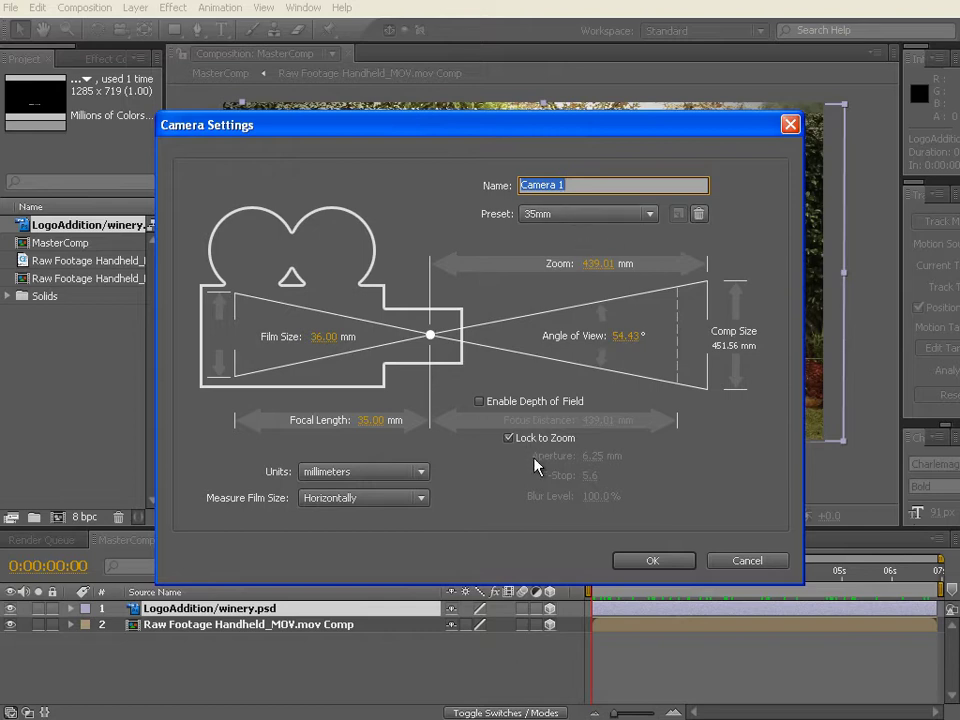
{"action": "left_click", "coordinate": [660, 566]}
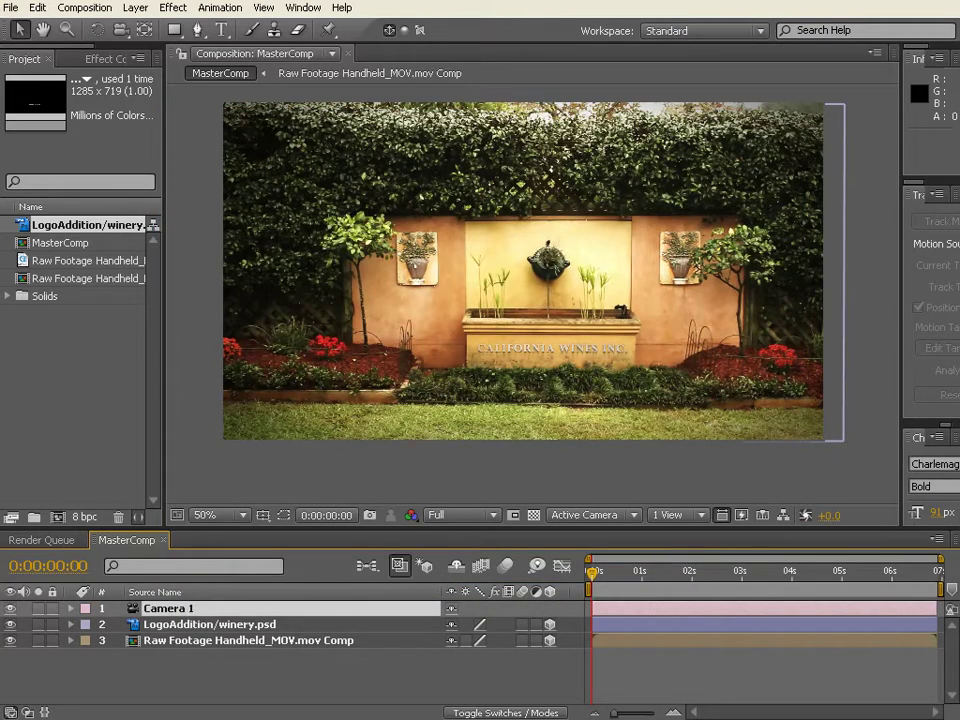
{"action": "left_click", "coordinate": [503, 712]}
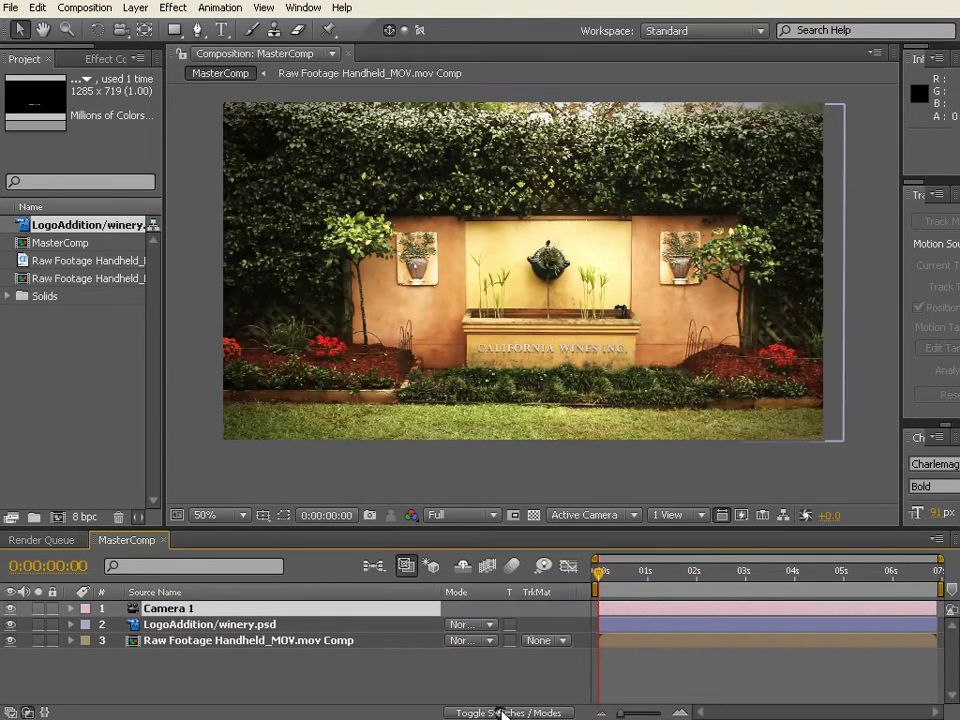
- Add the Parent column and parent Camera 1 to the Raw Footage Handheld_MOV.mov Comp layer
{"action": "right_click", "coordinate": [543, 597]}
{"action": "mouse_move", "coordinate": [645, 652]}
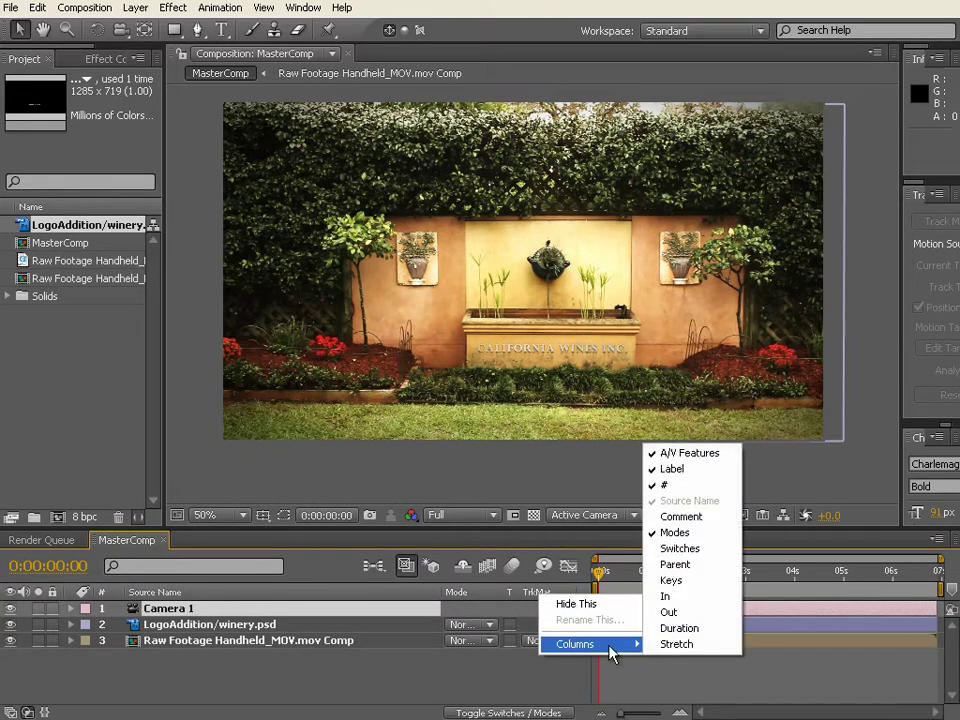
{"action": "left_click", "coordinate": [700, 566]}
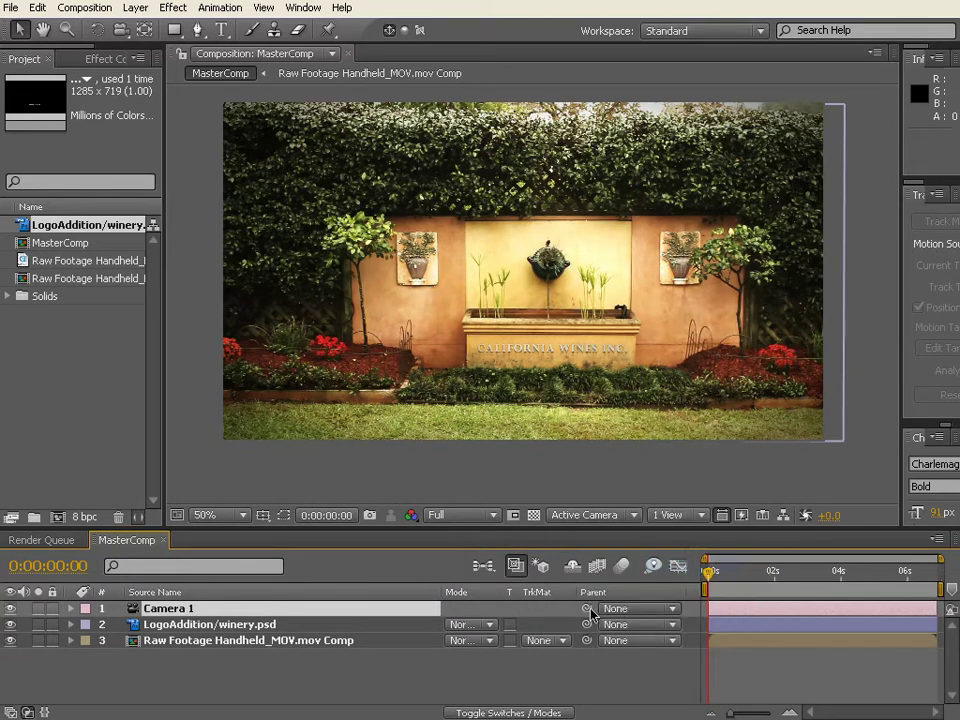
{"action": "left_click_drag", "start_coordinate": [587, 610], "coordinate": [252, 648]}
- Scrub through the clip to verify the logo tracks the garden wall
{"action": "left_click_drag", "start_coordinate": [710, 573], "coordinate": [887, 576]}
{"action": "scroll", "coordinate": [519, 313], "scroll_direction": "down", "scroll_amount": 2}
{"action": "scroll", "coordinate": [518, 312], "scroll_direction": "up", "scroll_amount": 2}
{"action": "left_click_drag", "start_coordinate": [712, 574], "coordinate": [861, 577]}
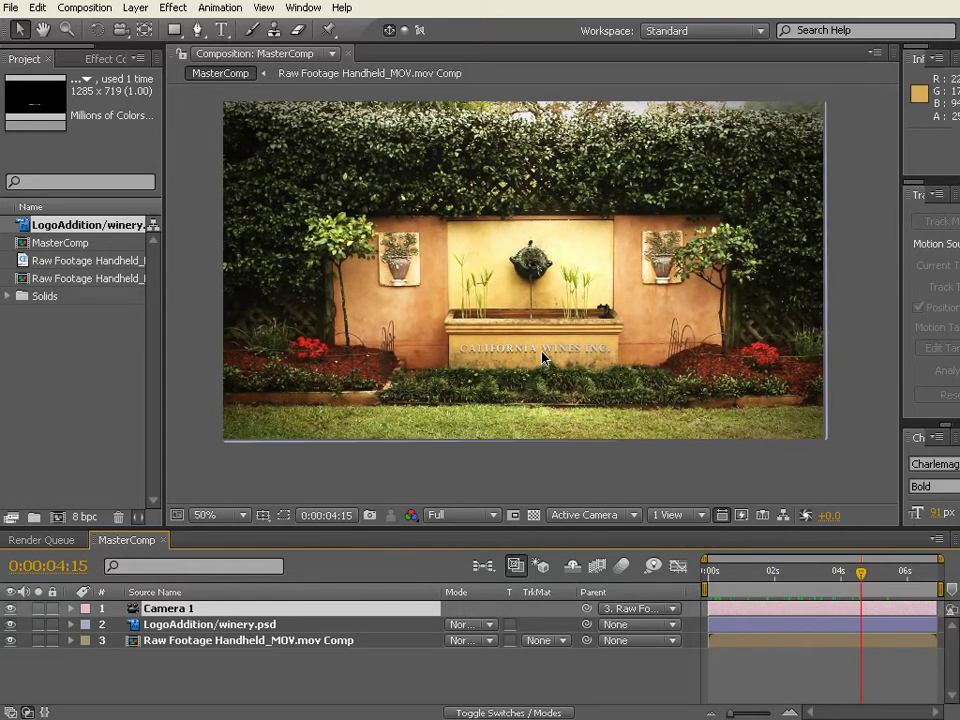
{"action": "scroll", "coordinate": [545, 362], "scroll_direction": "up", "scroll_amount": 2}
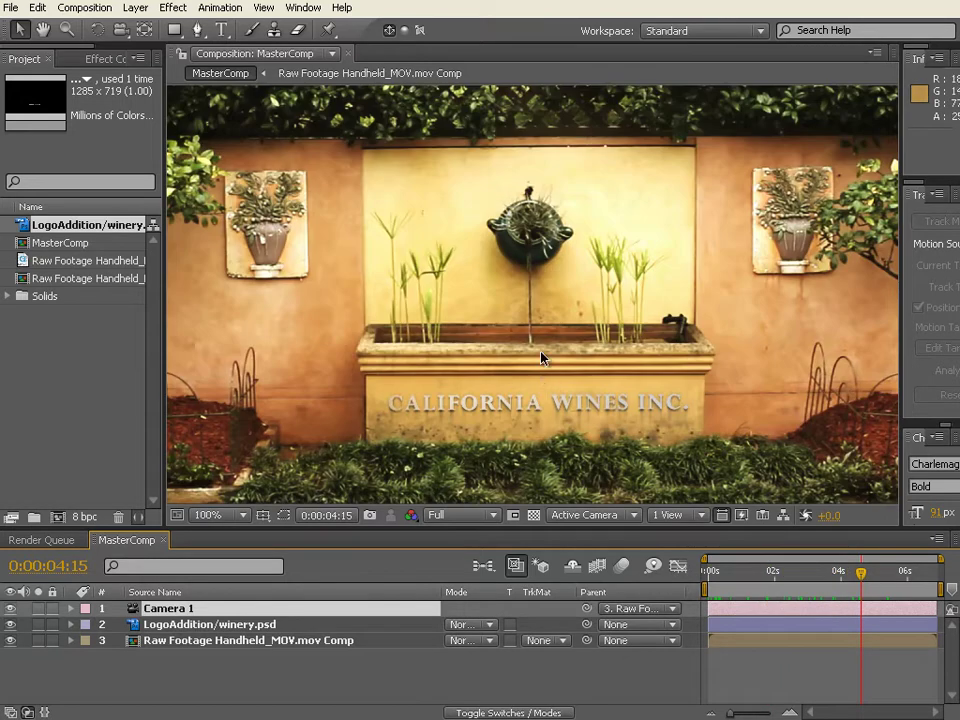
{"action": "left_click_drag", "start_coordinate": [542, 358], "coordinate": [540, 235]}
{"action": "left_click", "coordinate": [733, 578]}
{"action": "left_click_drag", "start_coordinate": [733, 580], "coordinate": [705, 586]}
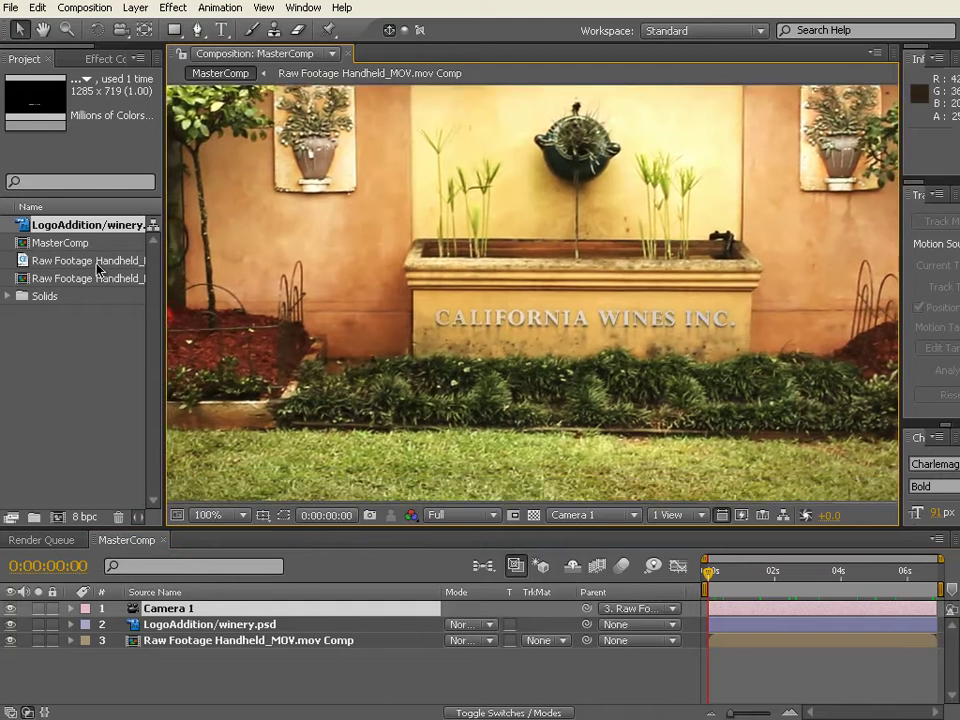
- Magnify the sign to 200% and select the LogoAddition/winery.psd layer
{"action": "left_click_drag", "start_coordinate": [168, 296], "coordinate": [252, 290]}
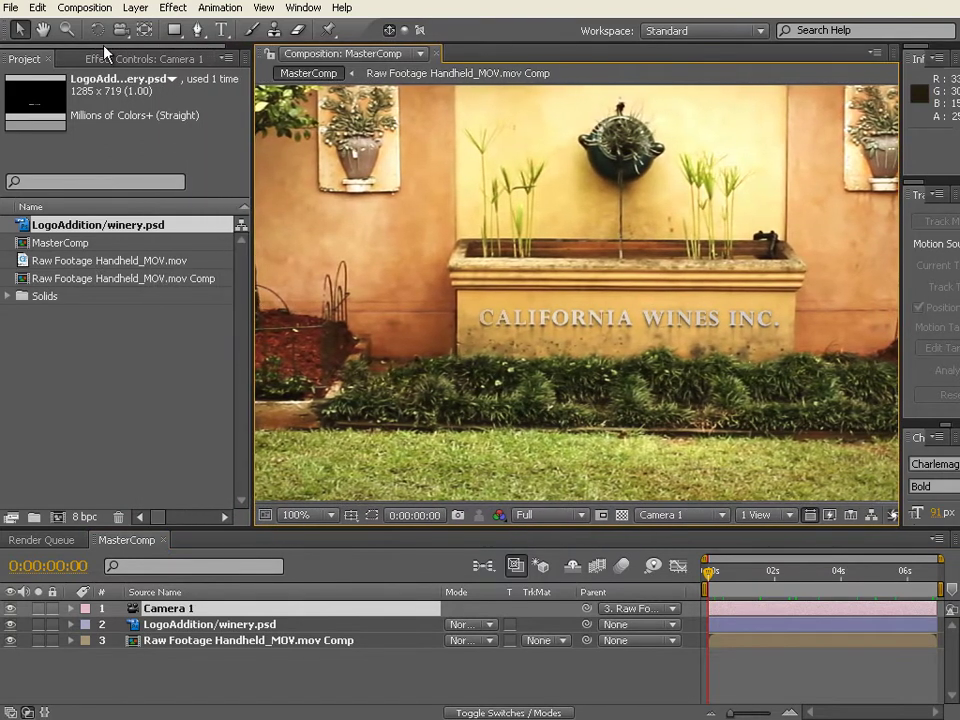
{"action": "left_click", "coordinate": [105, 58]}
{"action": "key", "text": "period"}
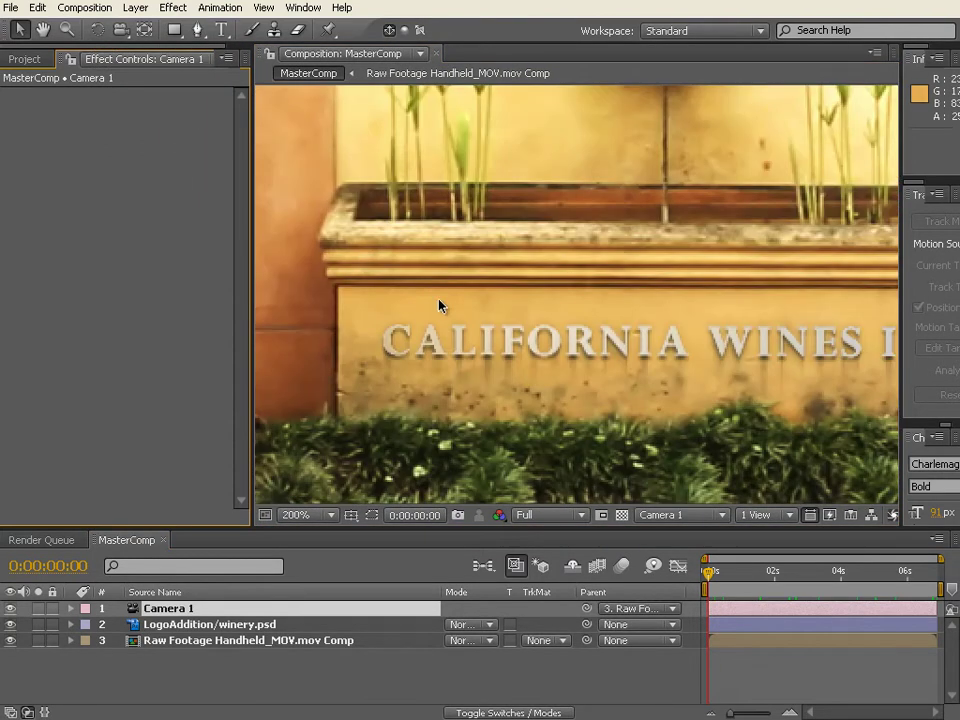
{"action": "left_click_drag", "start_coordinate": [443, 317], "coordinate": [600, 258]}
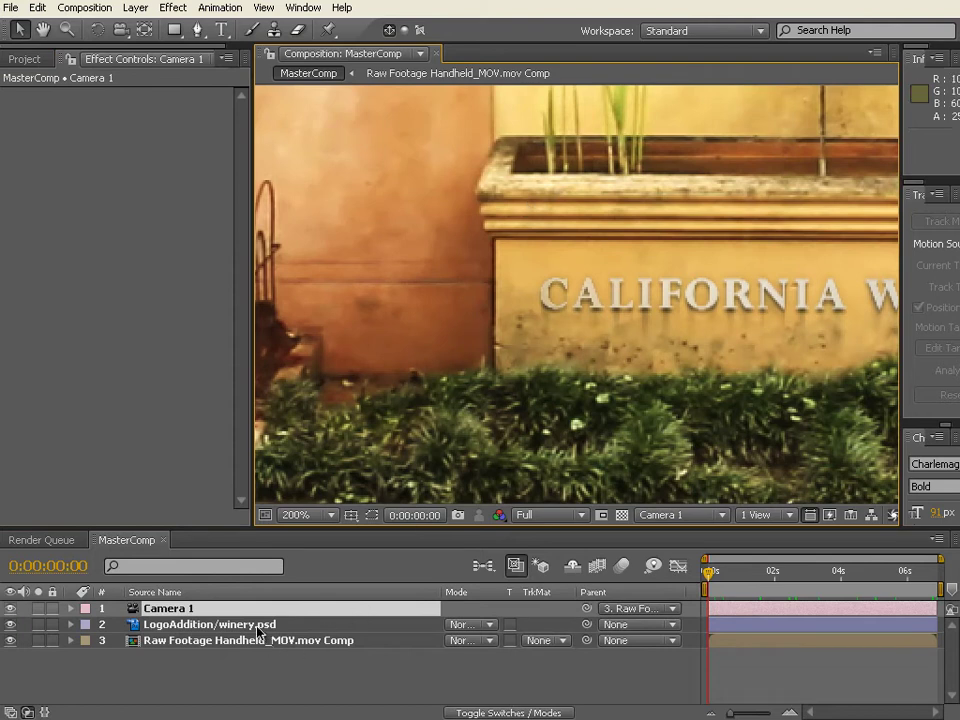
{"action": "left_click", "coordinate": [257, 625]}
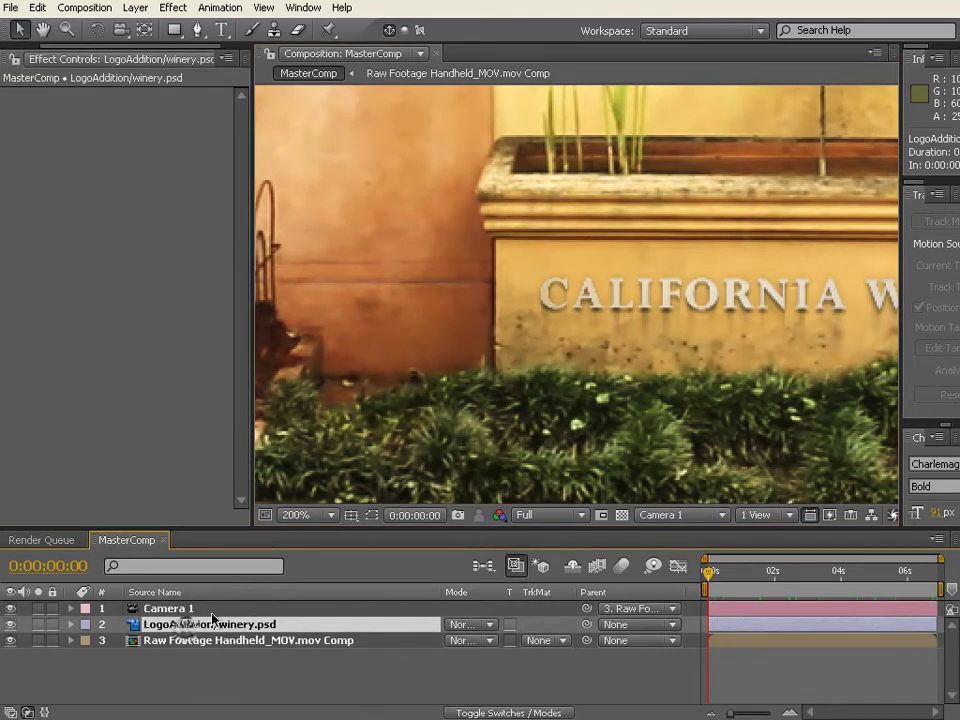
- Add Fast Blur with Blurriness 0.2 and Repeat Edge Pixels, then return to 50% view
{"action": "right_click", "coordinate": [98, 156]}
{"action": "mouse_move", "coordinate": [150, 252]}
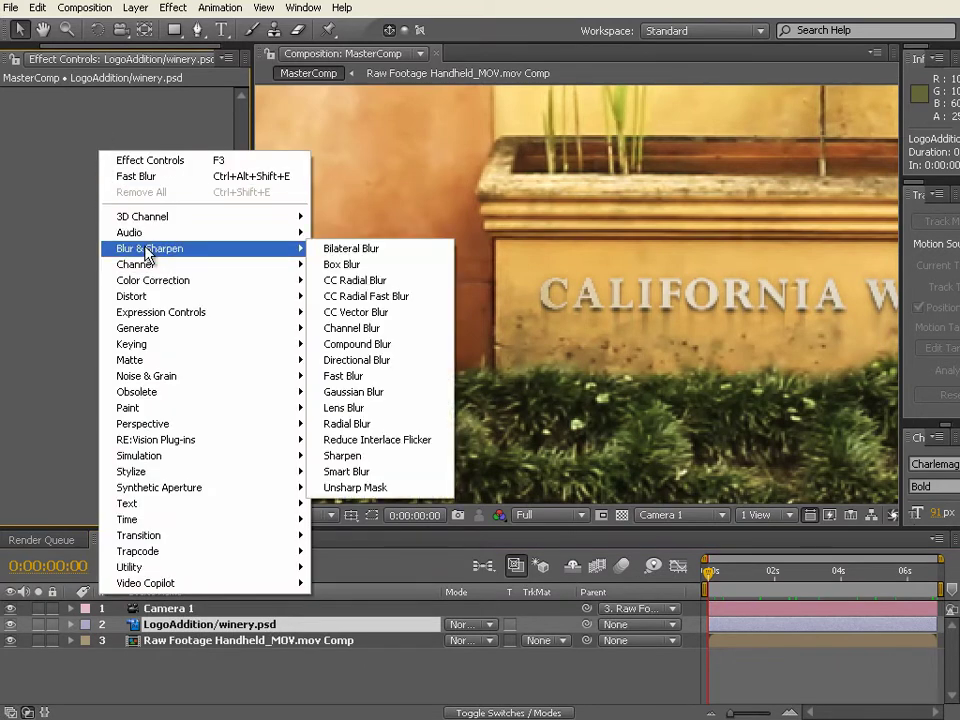
{"action": "left_click", "coordinate": [360, 376]}
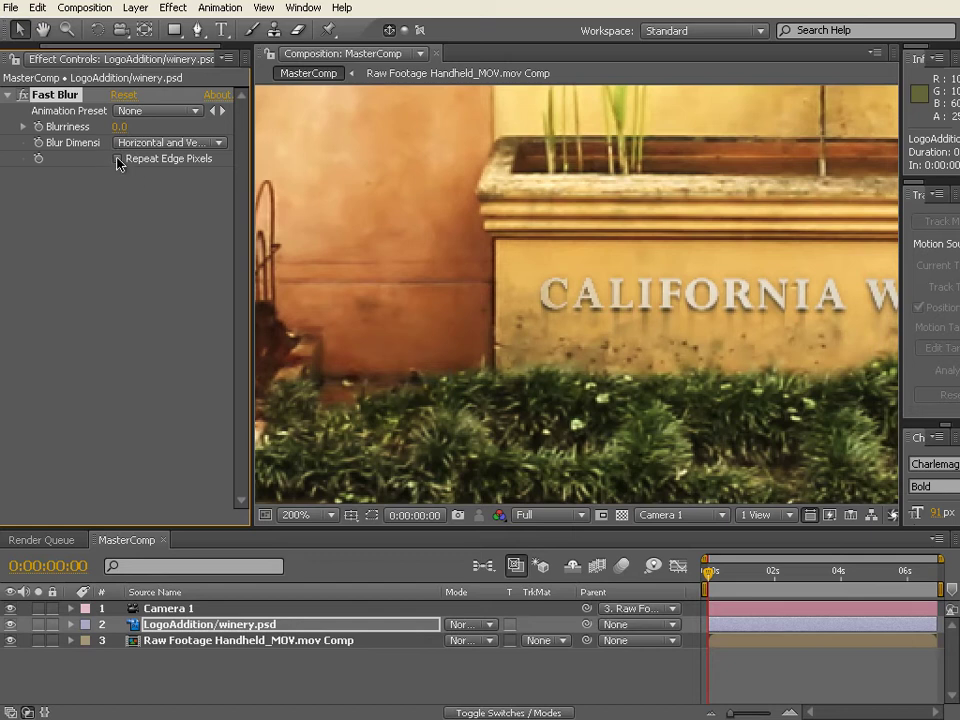
{"action": "left_click", "coordinate": [117, 158]}
{"action": "left_click", "coordinate": [119, 127]}
{"action": "left_click", "coordinate": [8, 95]}
{"action": "key", "text": "comma"}
{"action": "key", "text": "comma"}
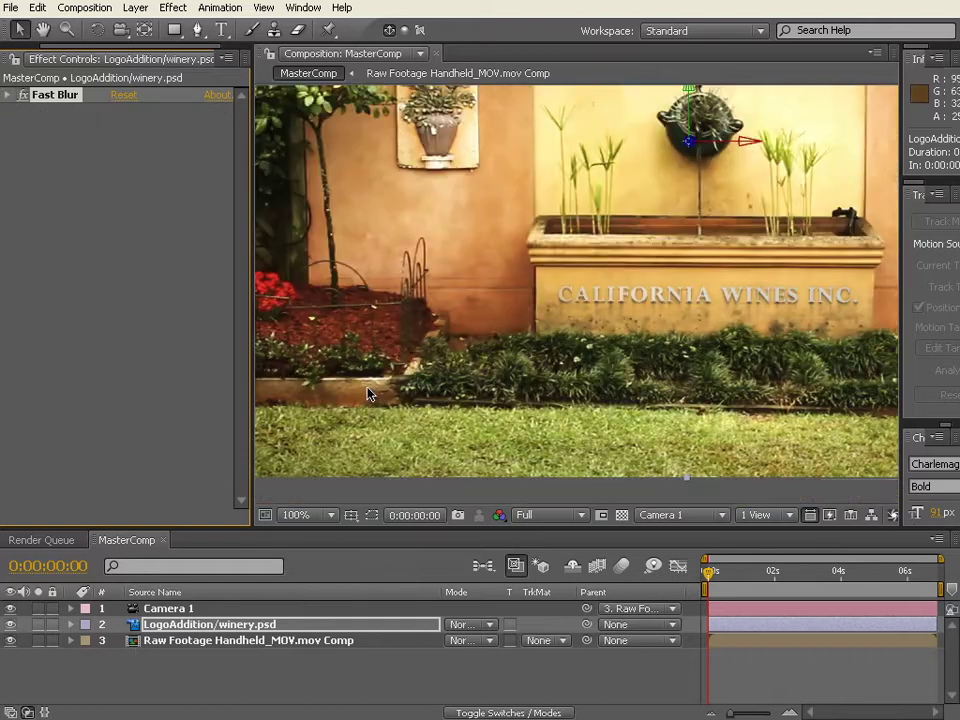
{"action": "left_click_drag", "start_coordinate": [643, 332], "coordinate": [587, 390]}
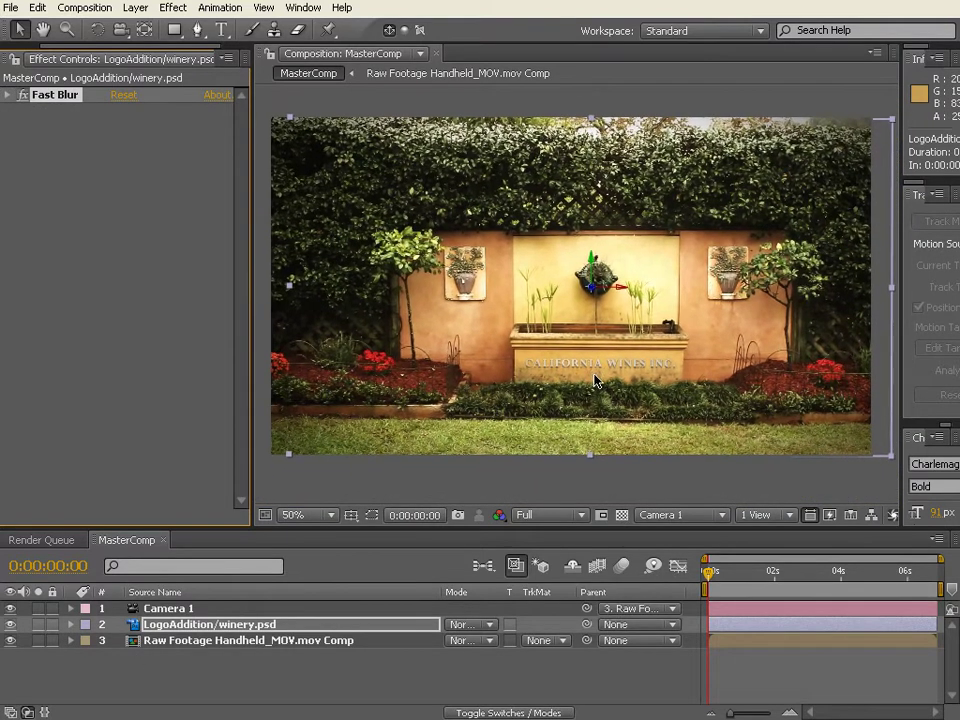
{"action": "scroll", "coordinate": [587, 390], "scroll_direction": "up", "scroll_amount": 2}
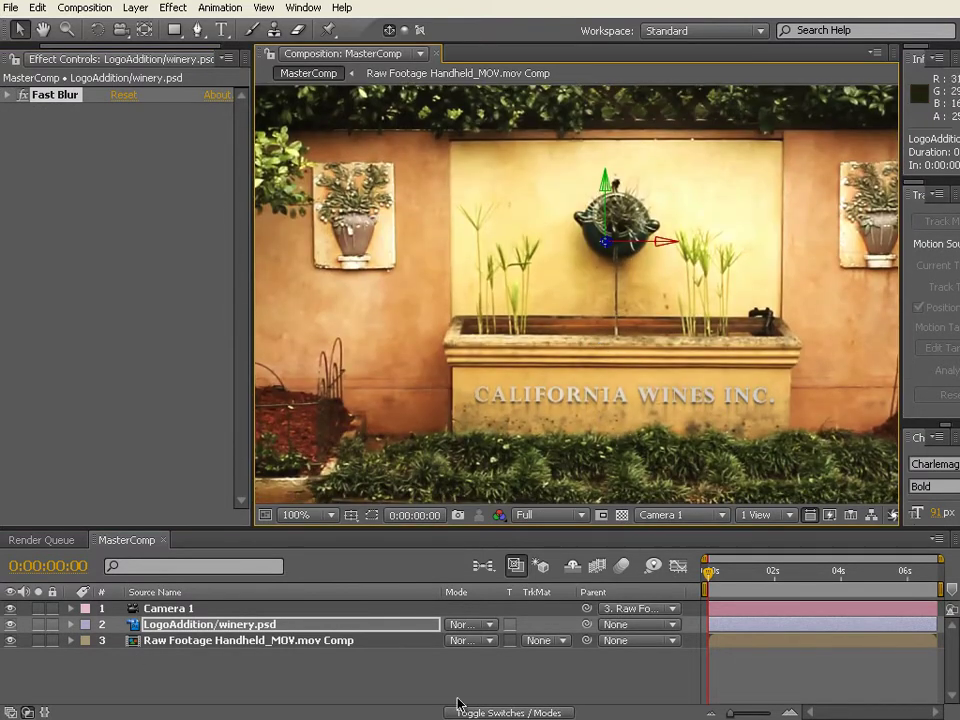
- Enable motion blur for the composition and the LogoAddition/winery.psd layer
{"action": "left_click", "coordinate": [541, 713]}
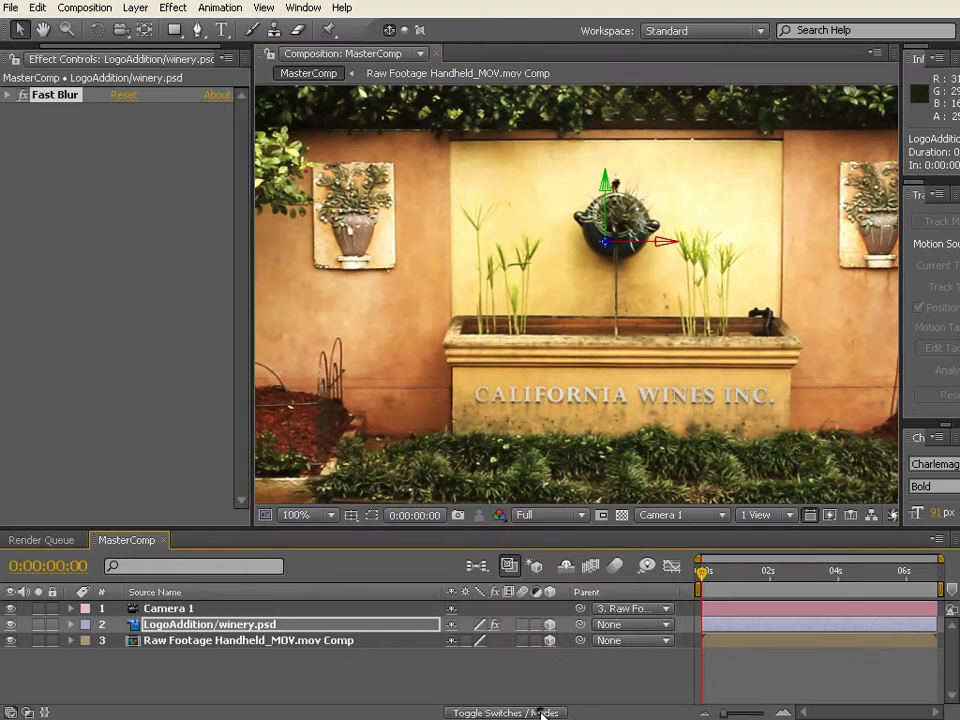
{"action": "left_click", "coordinate": [615, 567]}
{"action": "left_click", "coordinate": [522, 625]}
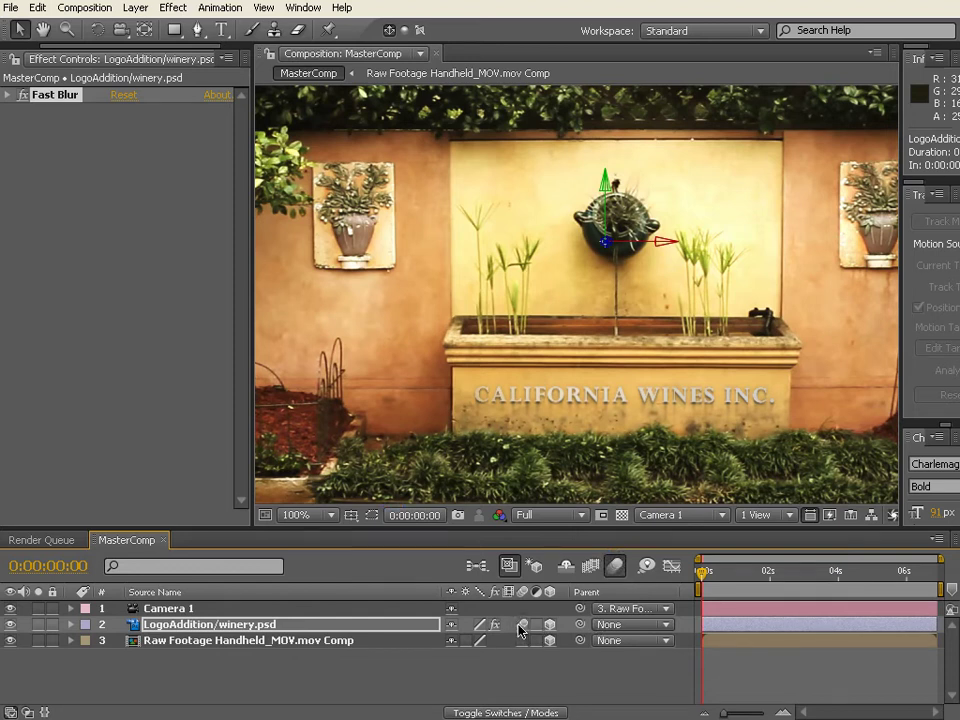
- Recentre the frame and play a RAM preview of MasterComp
{"action": "scroll", "coordinate": [540, 379], "scroll_direction": "down", "scroll_amount": 2}
{"action": "mouse_move", "coordinate": [540, 379]}
{"action": "left_mouse_down"}
{"action": "mouse_move", "coordinate": [538, 399]}
{"action": "mouse_move", "coordinate": [553, 392]}
{"action": "left_mouse_up"}
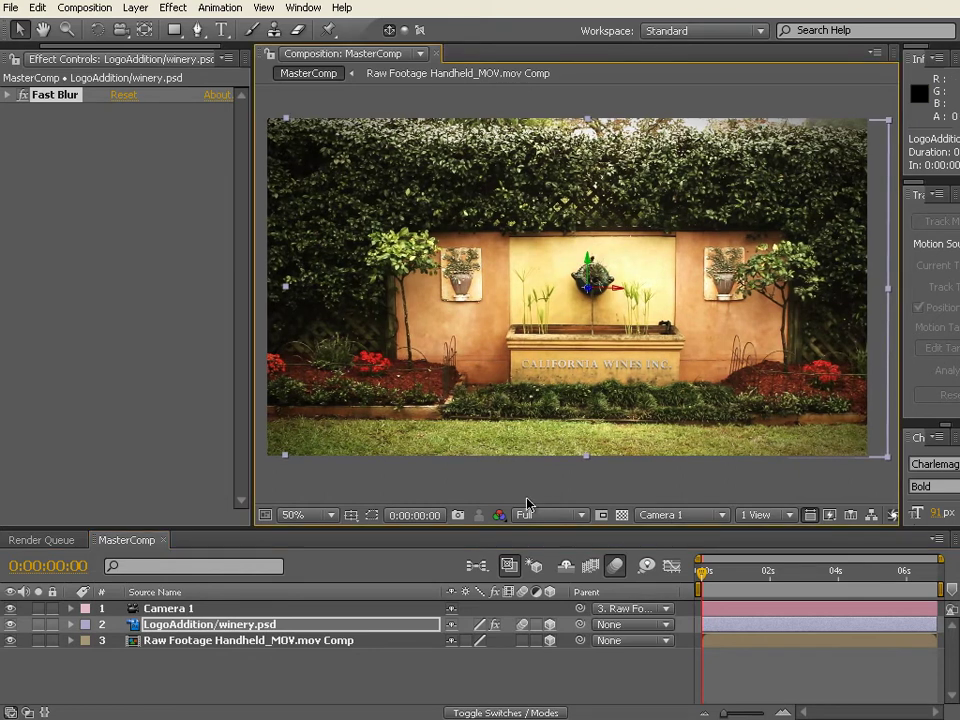
{"action": "key", "text": "KP_0"}
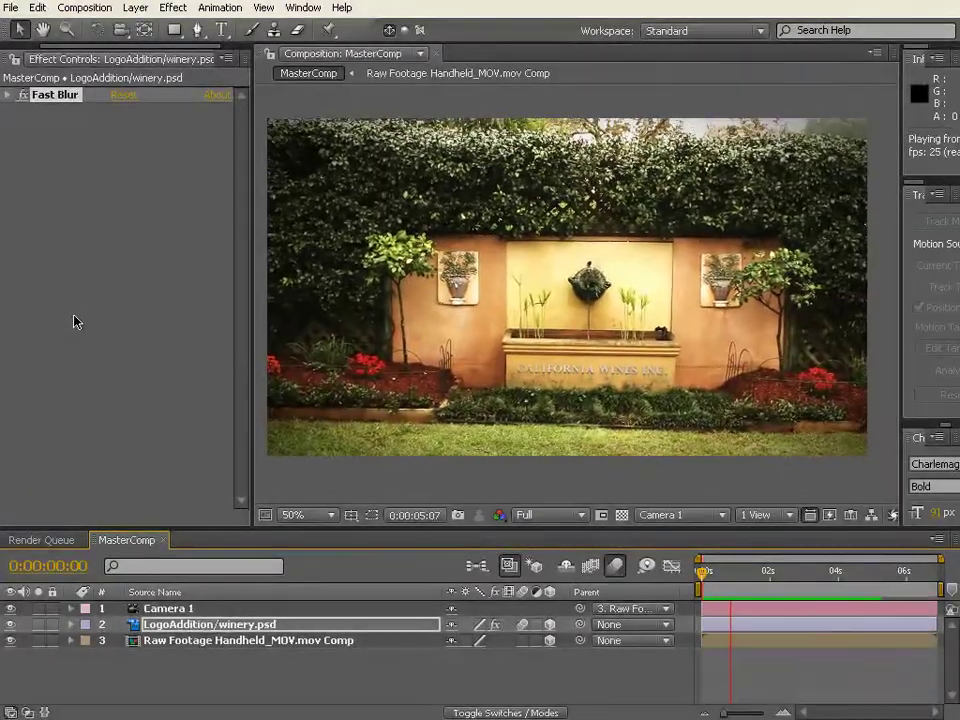
{"action": "left_click", "coordinate": [737, 577]}
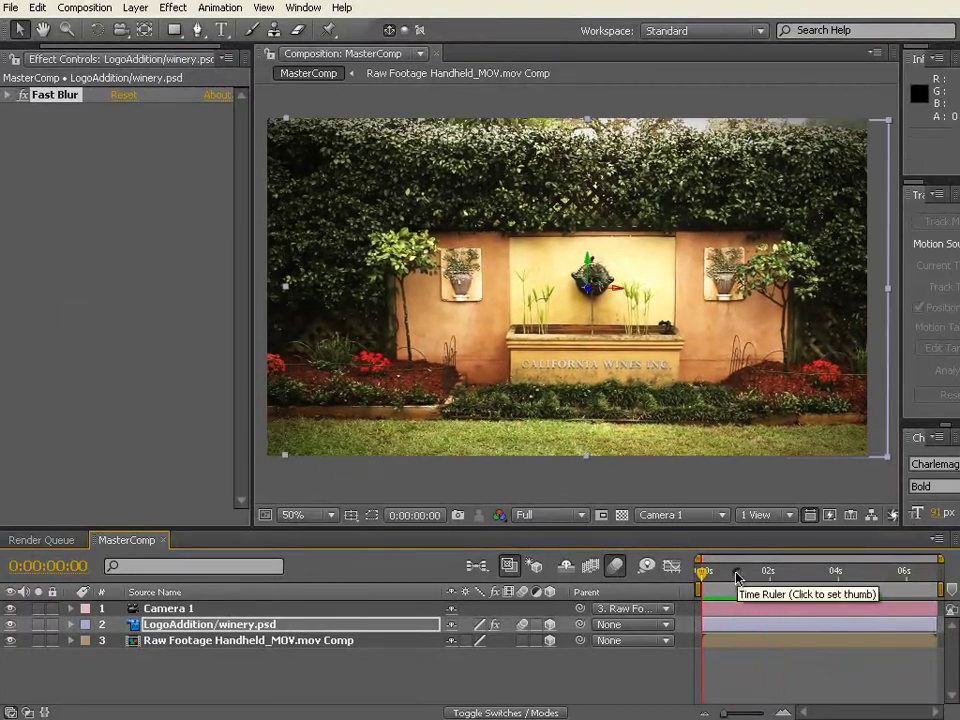
{"action": "scroll", "coordinate": [591, 364], "scroll_direction": "up", "scroll_amount": 2}
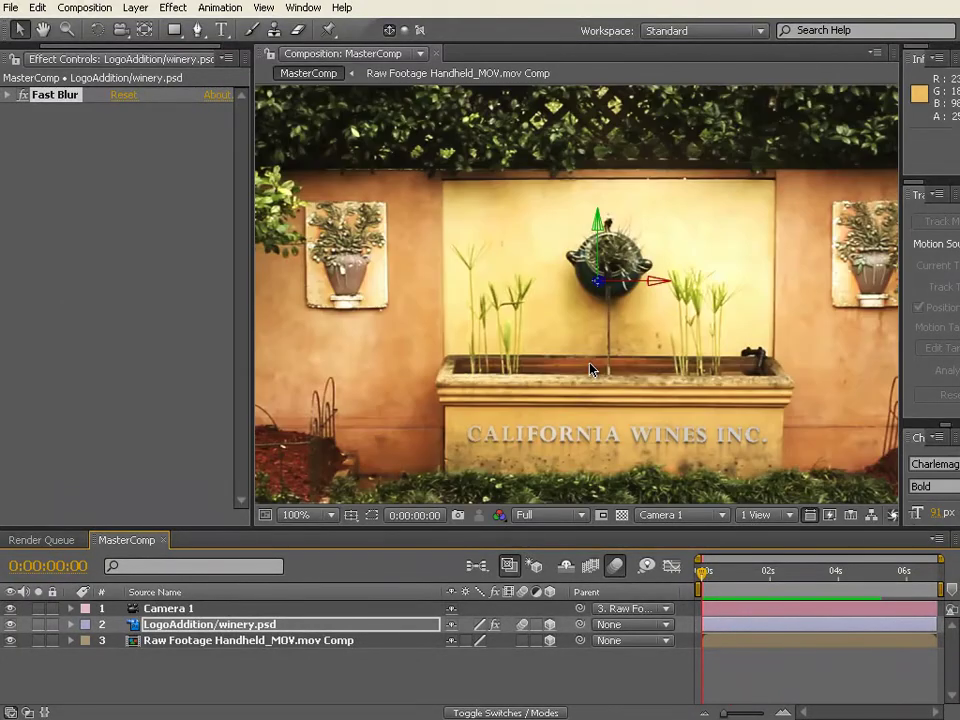
{"action": "scroll", "coordinate": [659, 323], "scroll_direction": "down", "scroll_amount": 2}
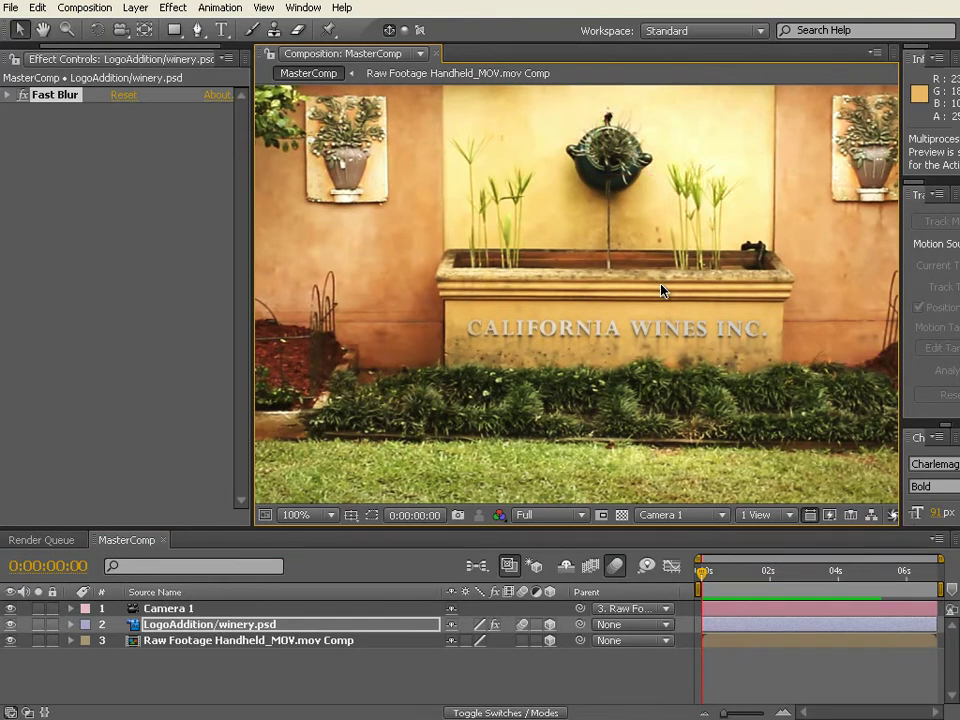